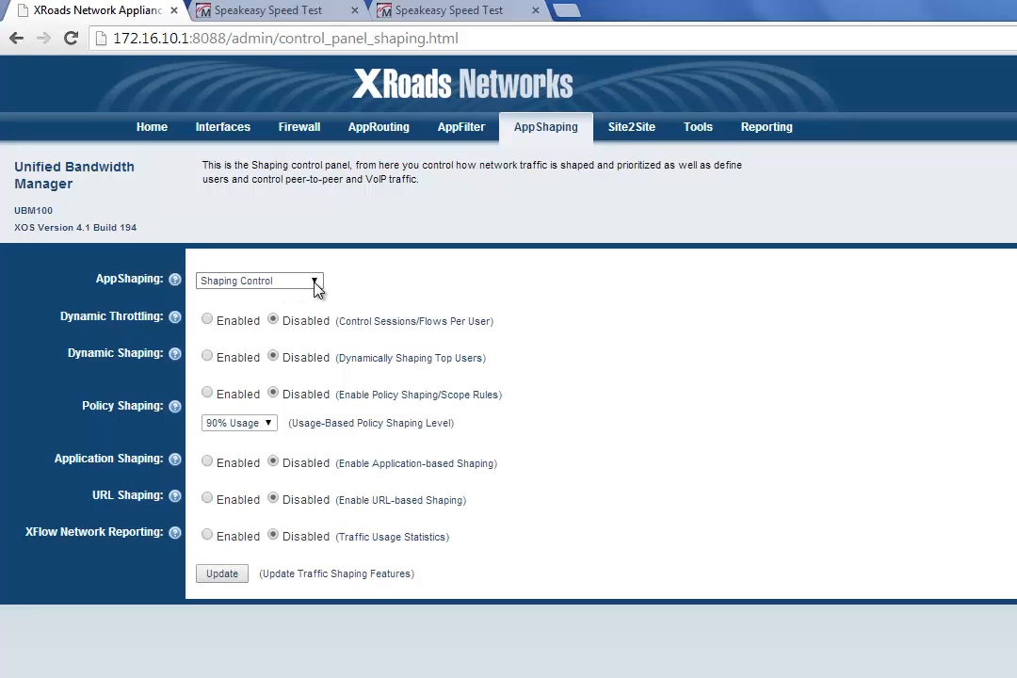
{"action": "left_click", "coordinate": [317, 282]}
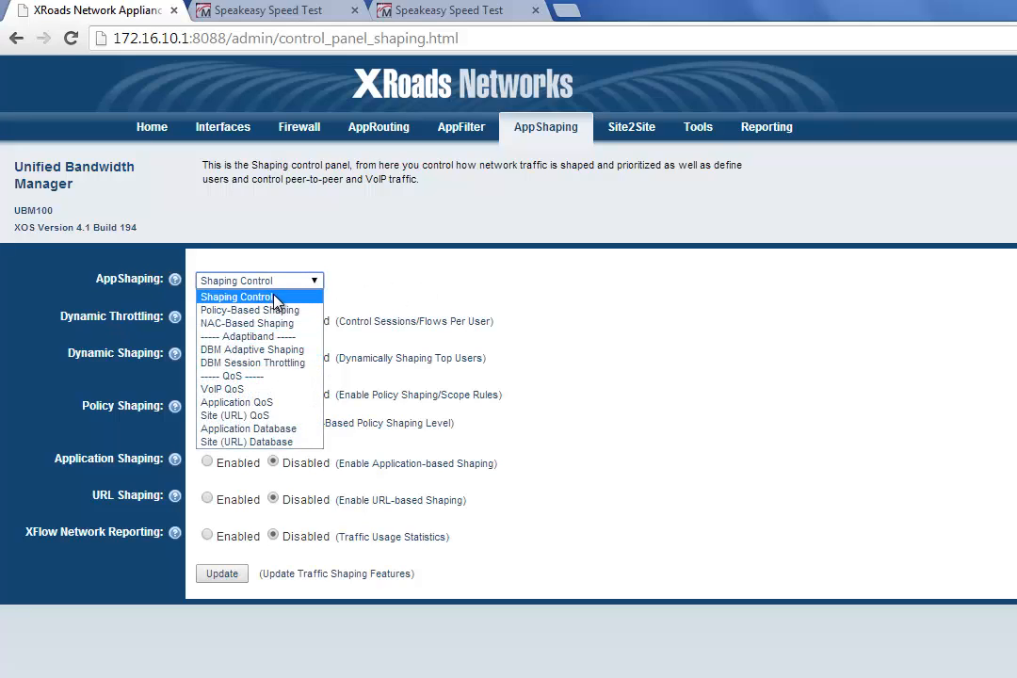
{"action": "left_click", "coordinate": [293, 298]}
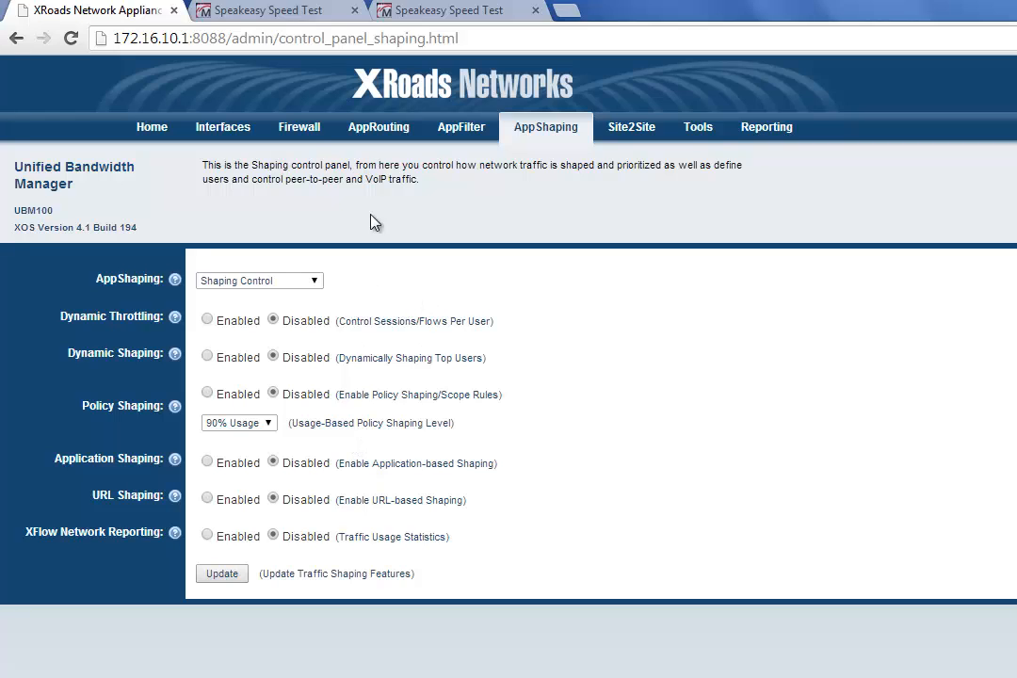
Step: Run the Los Angeles, CA speed test on both Speakeasy Speed Test pages to measure baseline bandwidth
{"action": "left_click", "coordinate": [273, 15]}
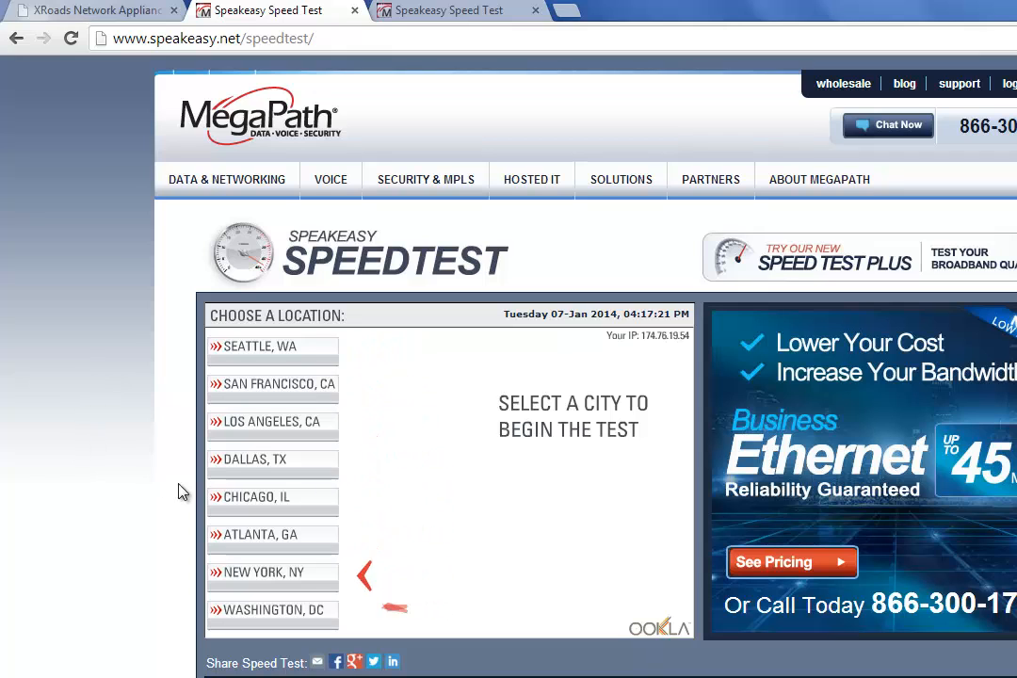
{"action": "left_click", "coordinate": [278, 438]}
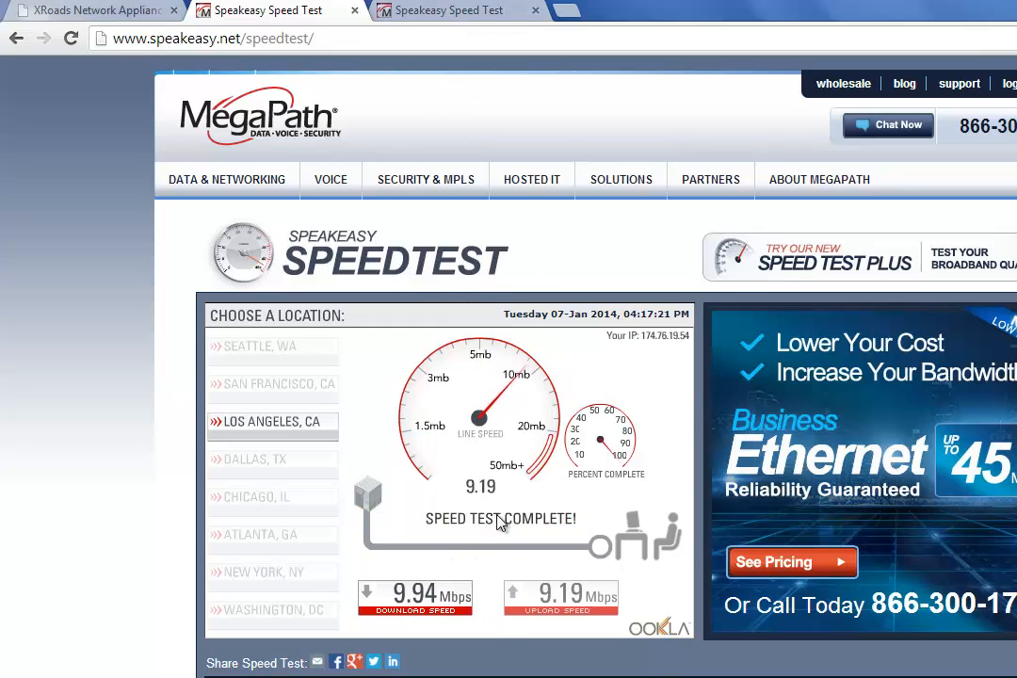
{"action": "left_click", "coordinate": [458, 17]}
{"action": "left_click", "coordinate": [272, 429]}
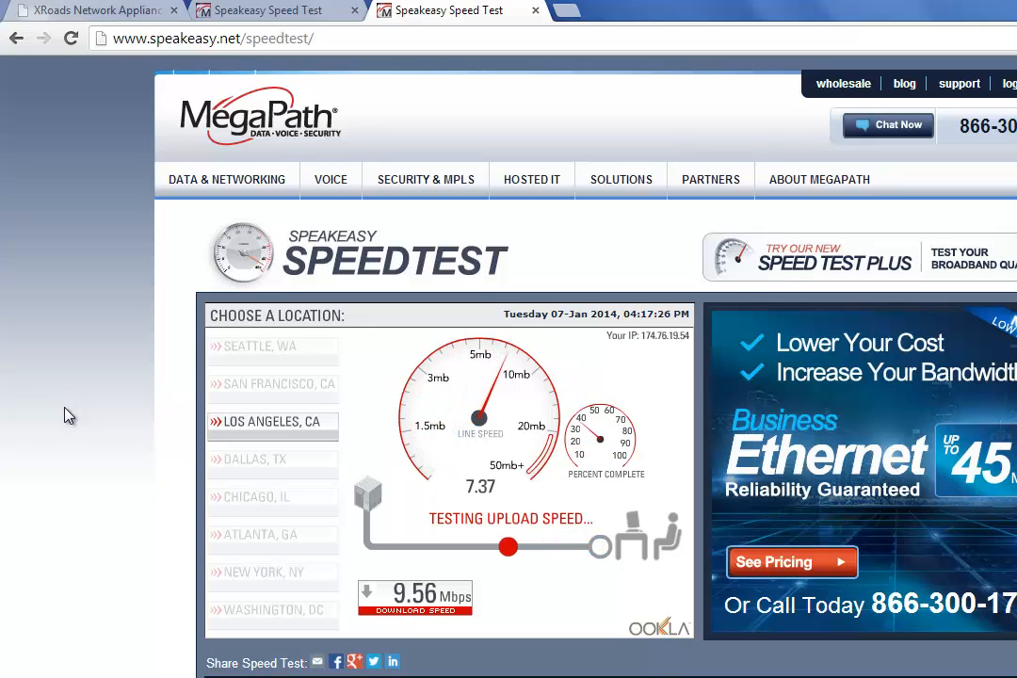
Step: Return to the XRoads appliance, enable Dynamic Shaping and update the traffic shaping features
{"action": "left_click", "coordinate": [117, 17]}
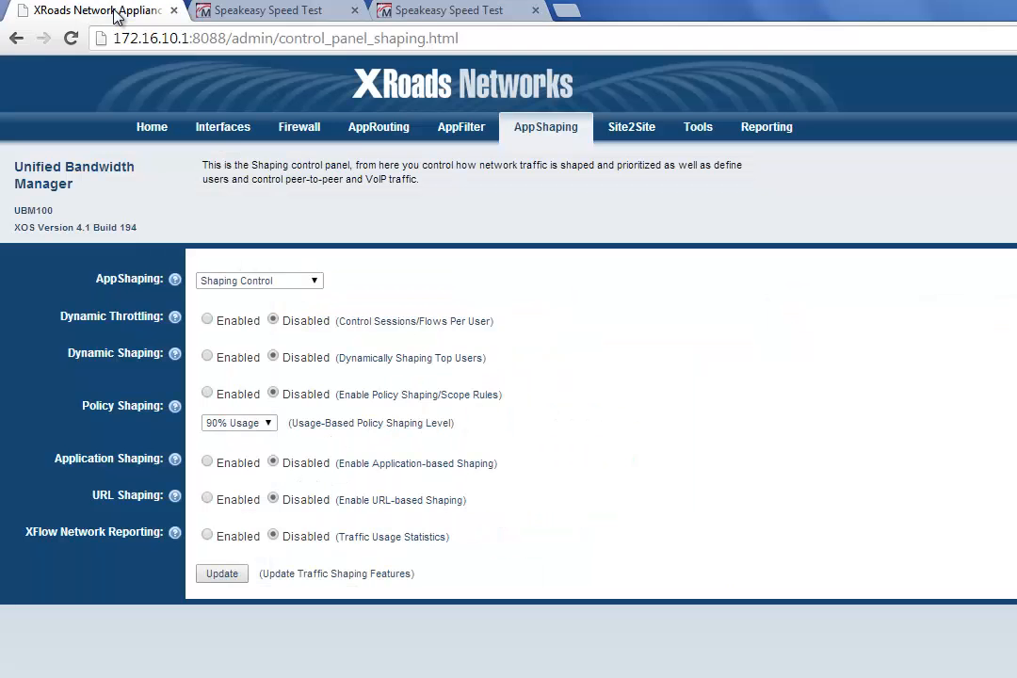
{"action": "left_click", "coordinate": [207, 356]}
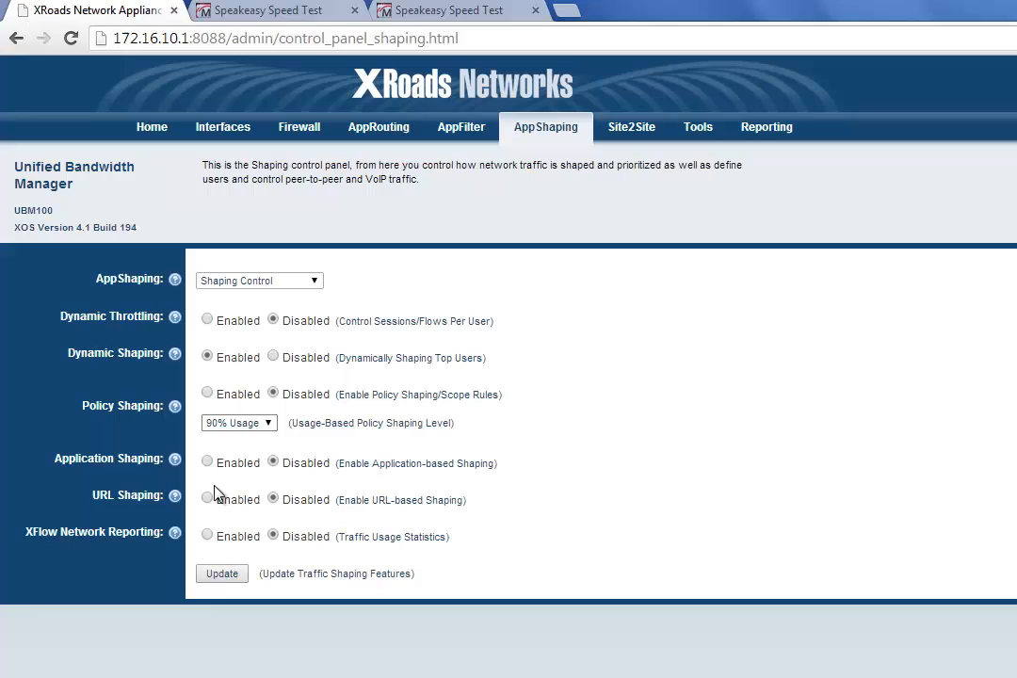
{"action": "left_click", "coordinate": [223, 575]}
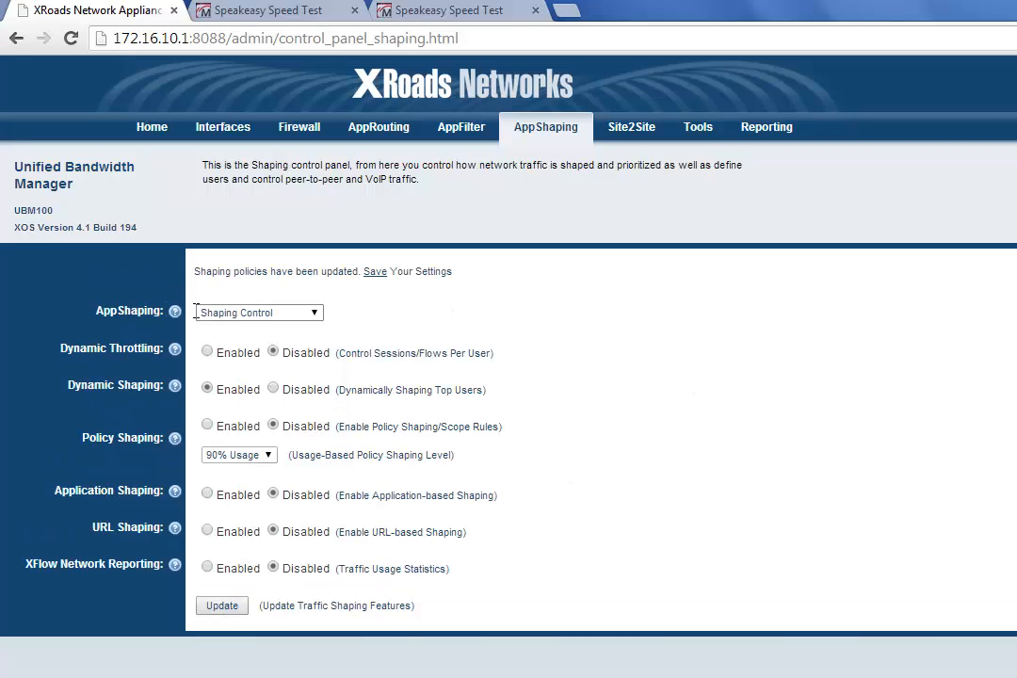
Step: Open the DBM Adaptive Shaping settings and apply them with their existing values
{"action": "left_click", "coordinate": [295, 315]}
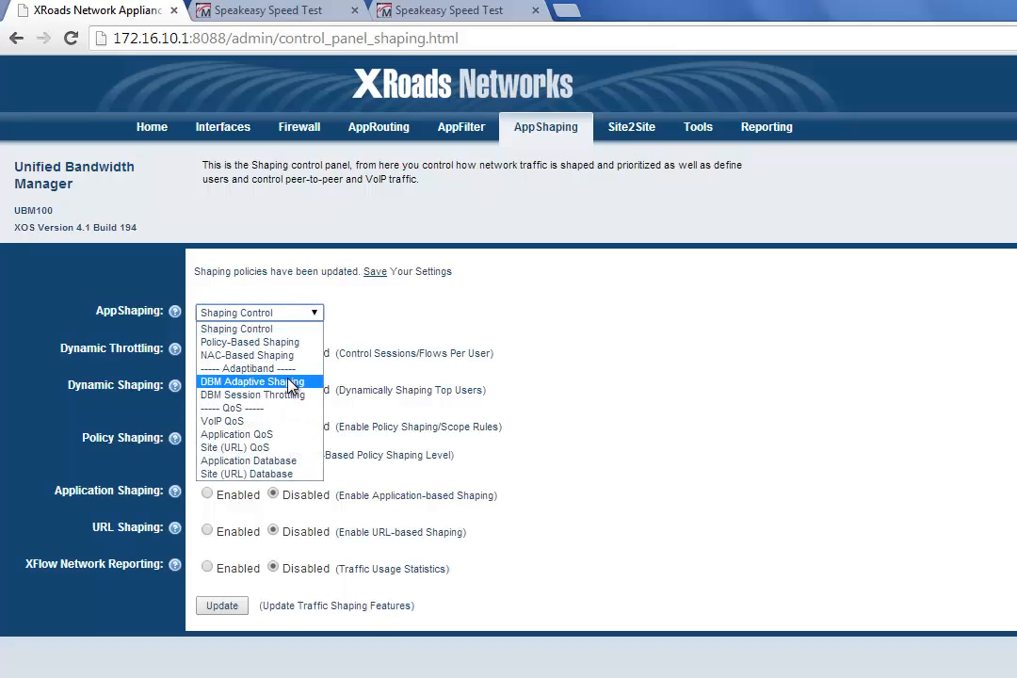
{"action": "left_click", "coordinate": [313, 382]}
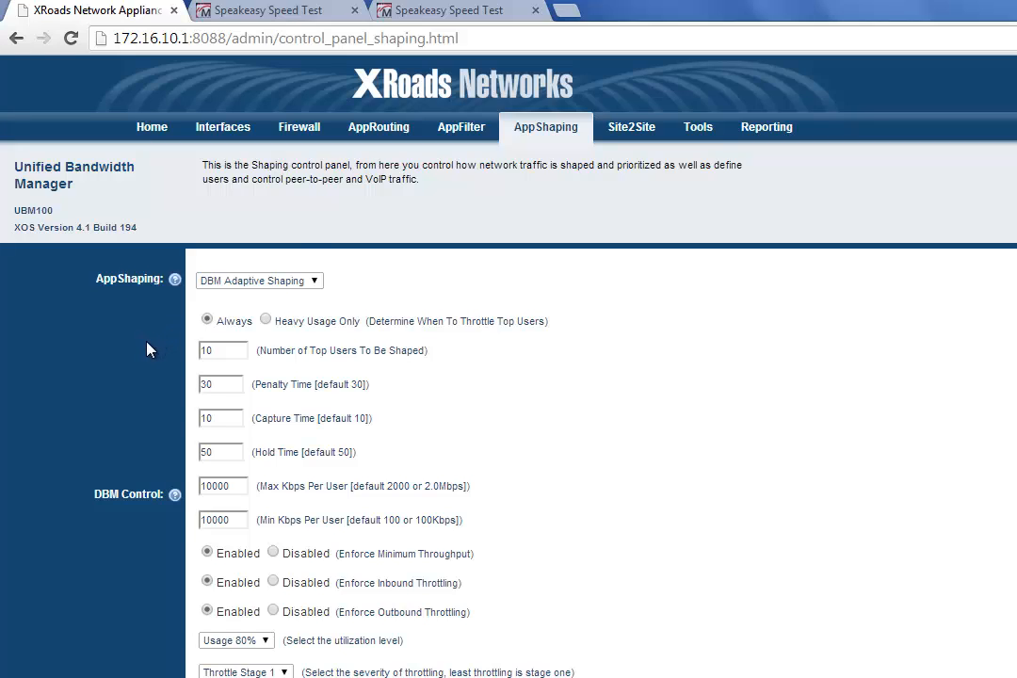
{"action": "scroll", "coordinate": [136, 376], "scroll_direction": "down", "scroll_amount": 2}
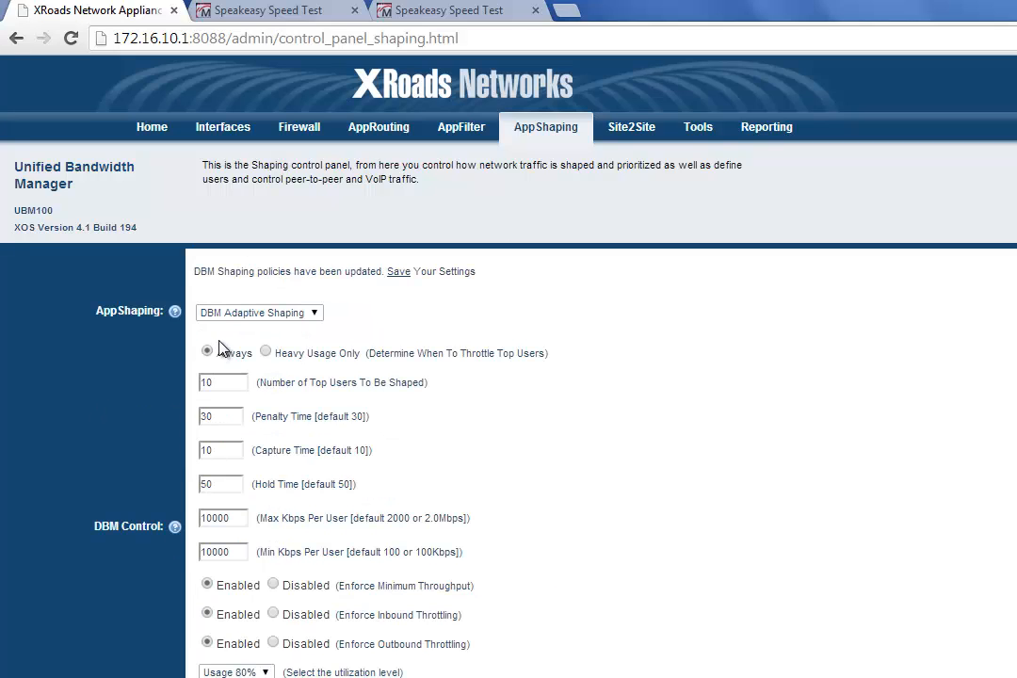
Step: Save the system configuration from the appliance's home page and continue past the confirmation
{"action": "left_click", "coordinate": [154, 134]}
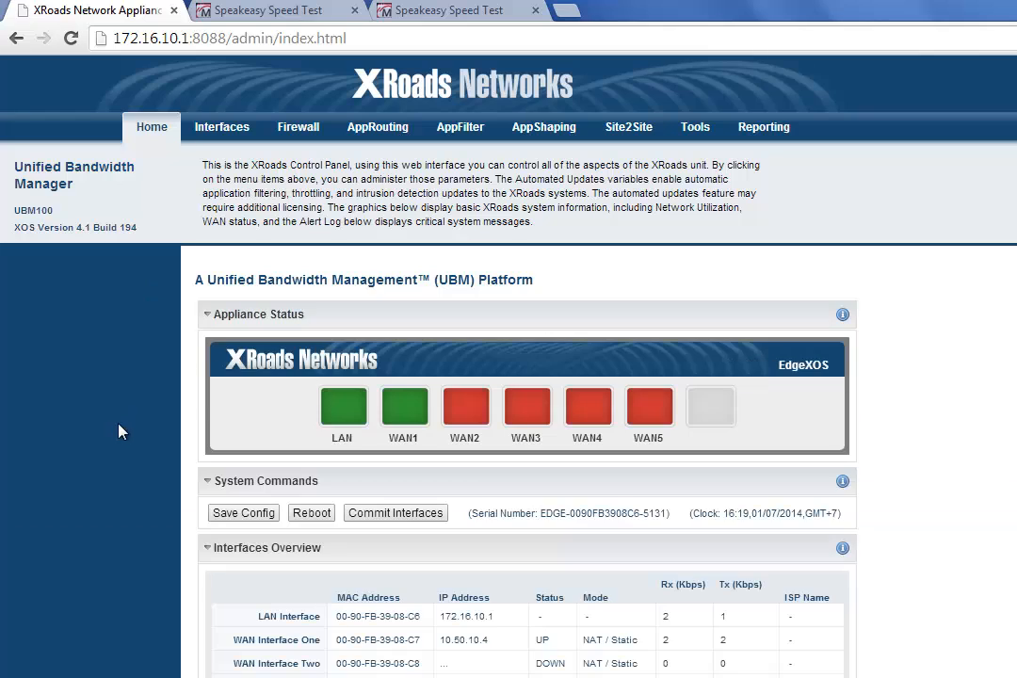
{"action": "left_click", "coordinate": [252, 514]}
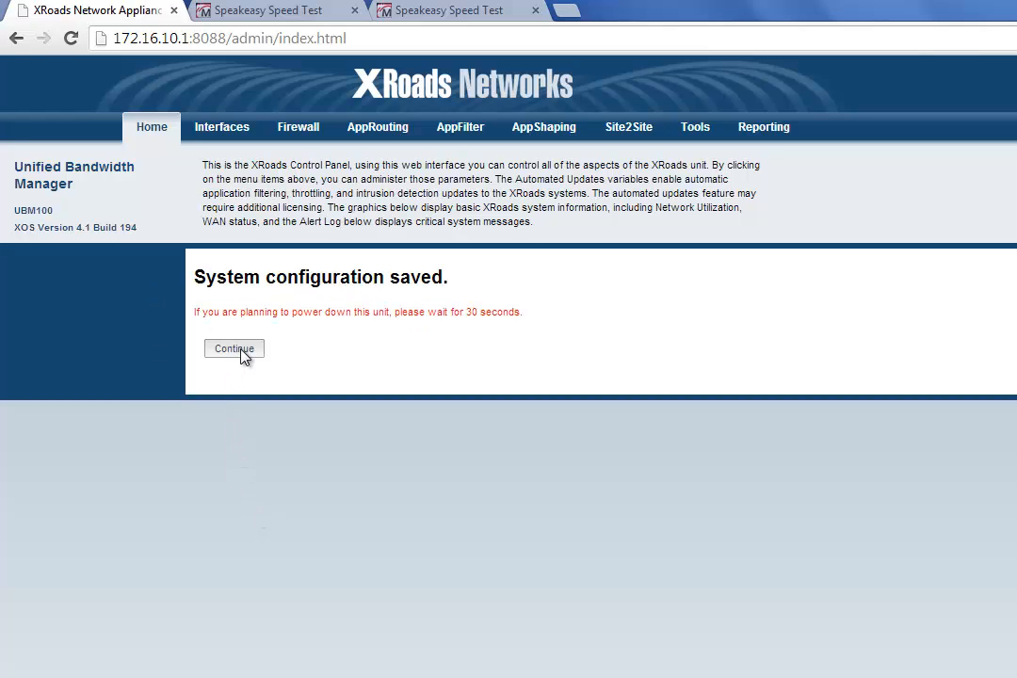
{"action": "left_click", "coordinate": [240, 350]}
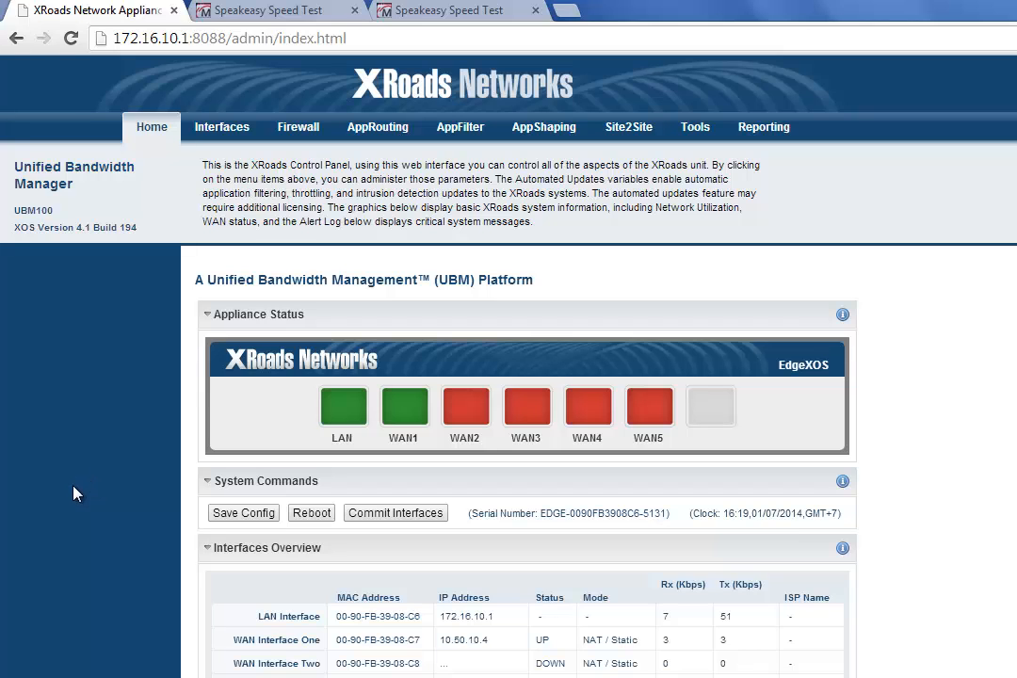
Step: Repeat the Los Angeles, CA speed test on both Speakeasy pages with Dynamic Shaping enabled
{"action": "left_click", "coordinate": [259, 10]}
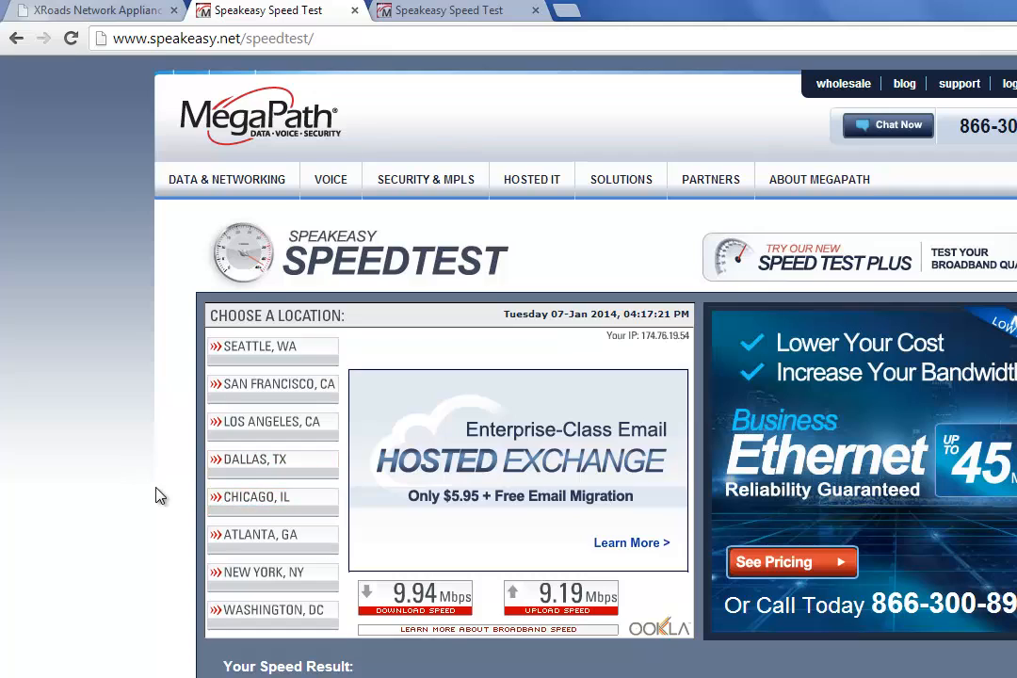
{"action": "left_click", "coordinate": [283, 431]}
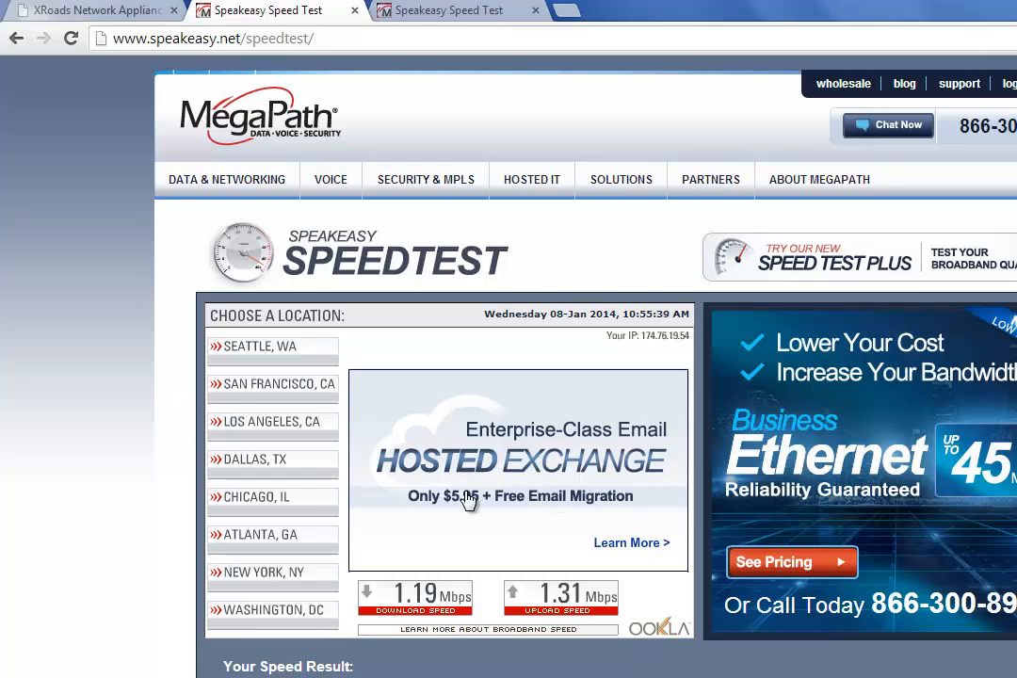
{"action": "left_click", "coordinate": [444, 12]}
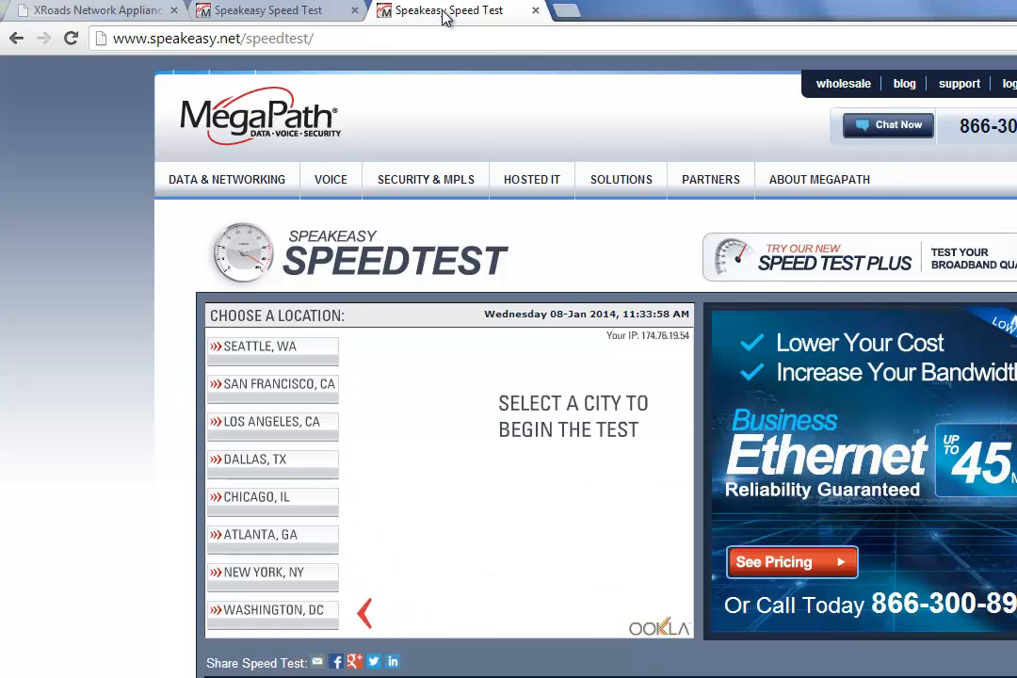
{"action": "left_click", "coordinate": [312, 429]}
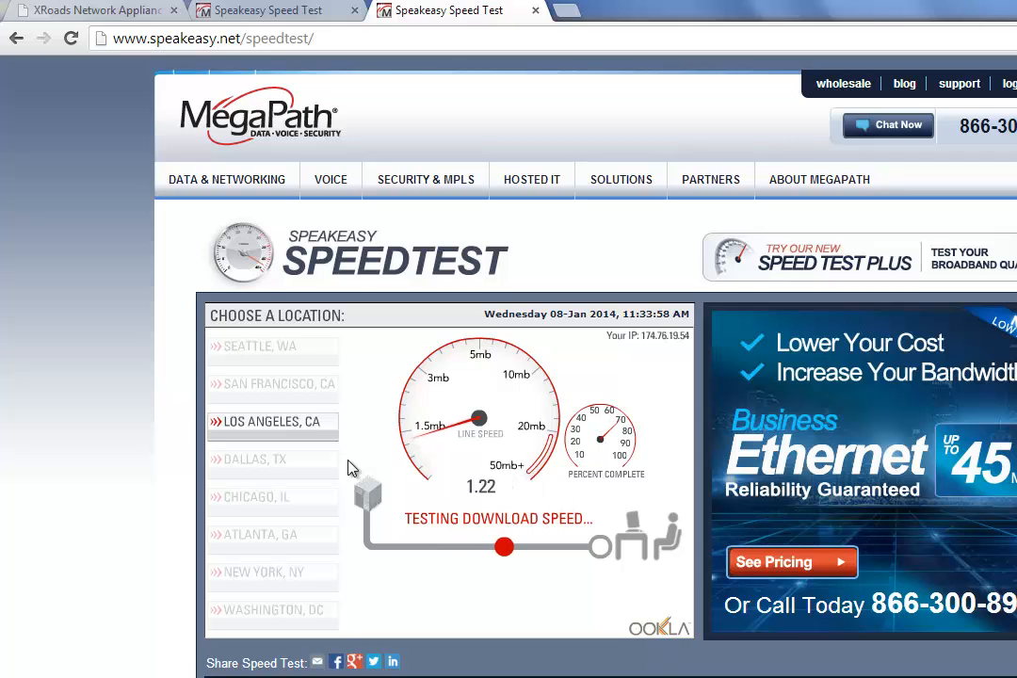
Step: Return to the XRoads appliance, set DBM Adaptive Shaping to throttle top users under Heavy Usage Only, and apply the change
{"action": "left_click", "coordinate": [89, 8]}
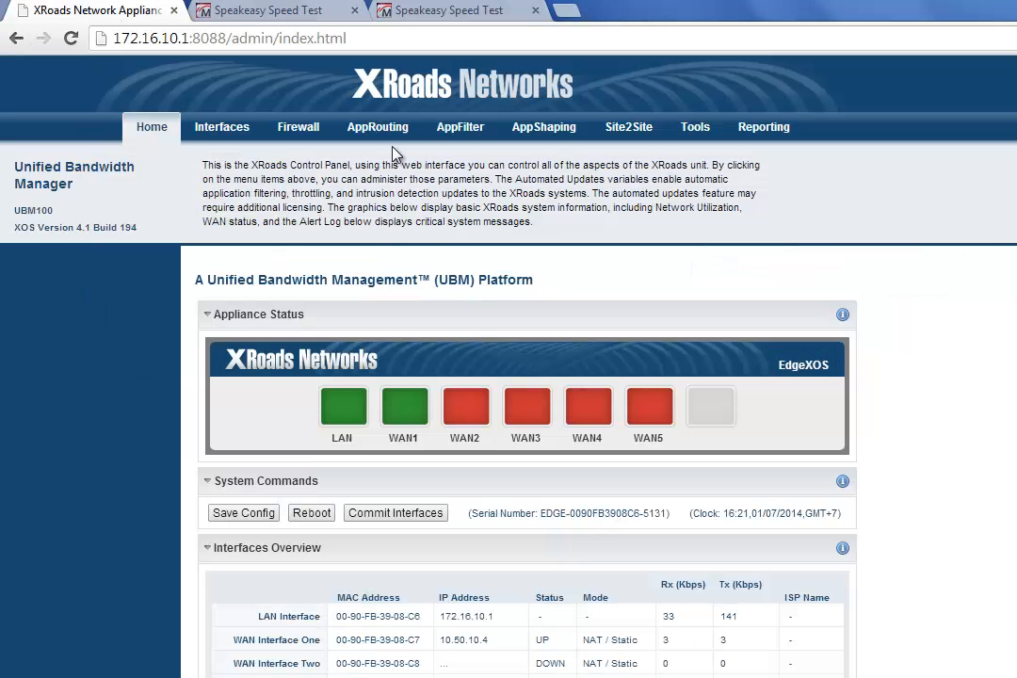
{"action": "left_click", "coordinate": [546, 128]}
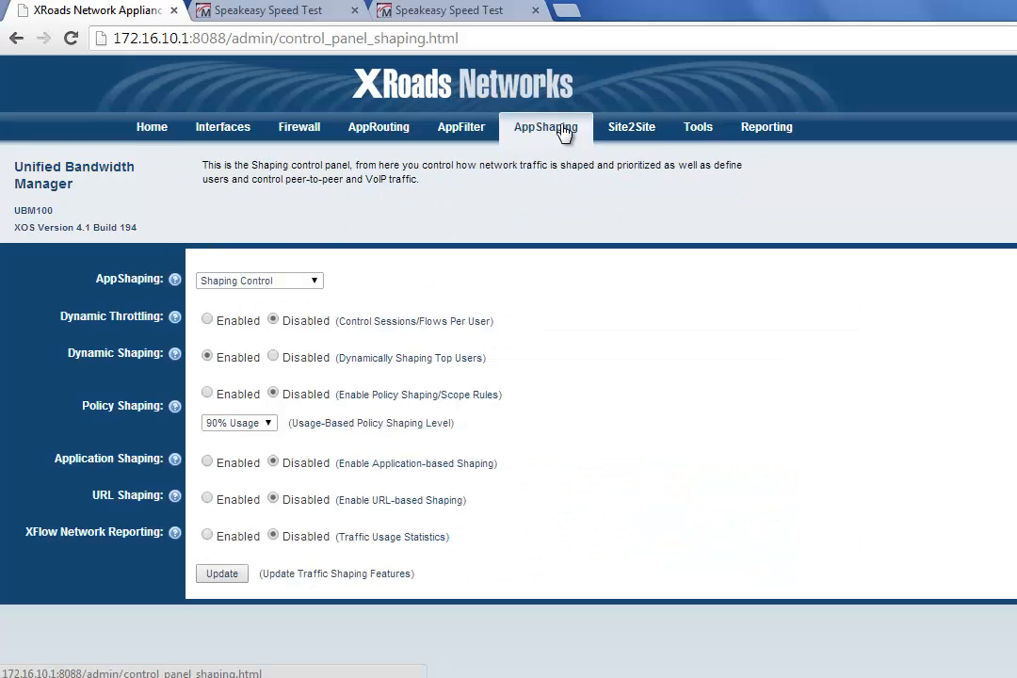
{"action": "left_click", "coordinate": [298, 284]}
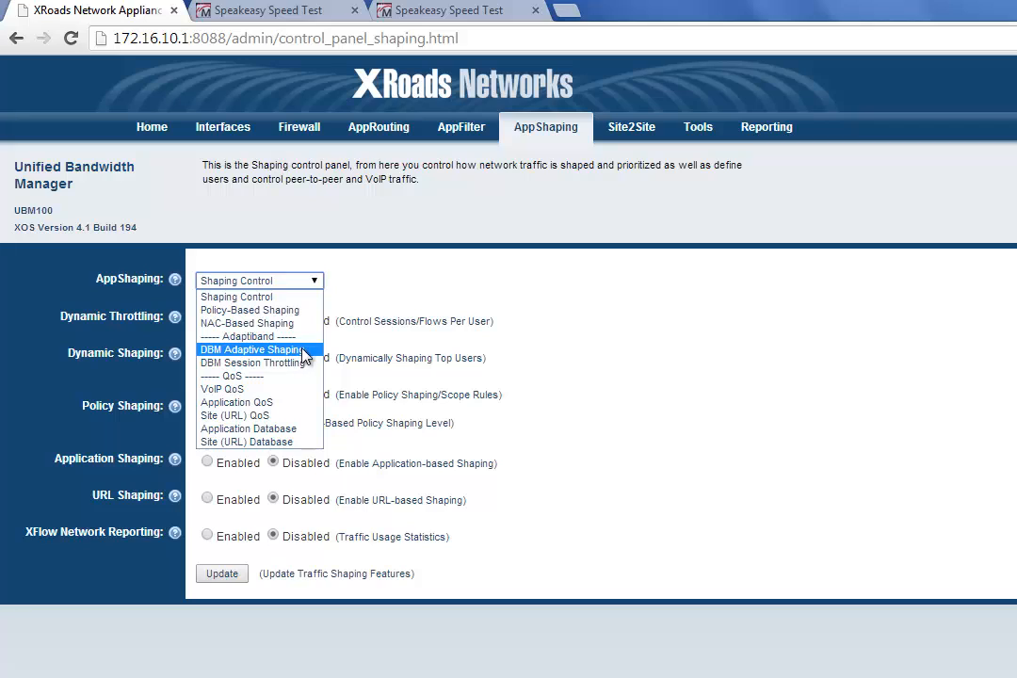
{"action": "left_click", "coordinate": [252, 349]}
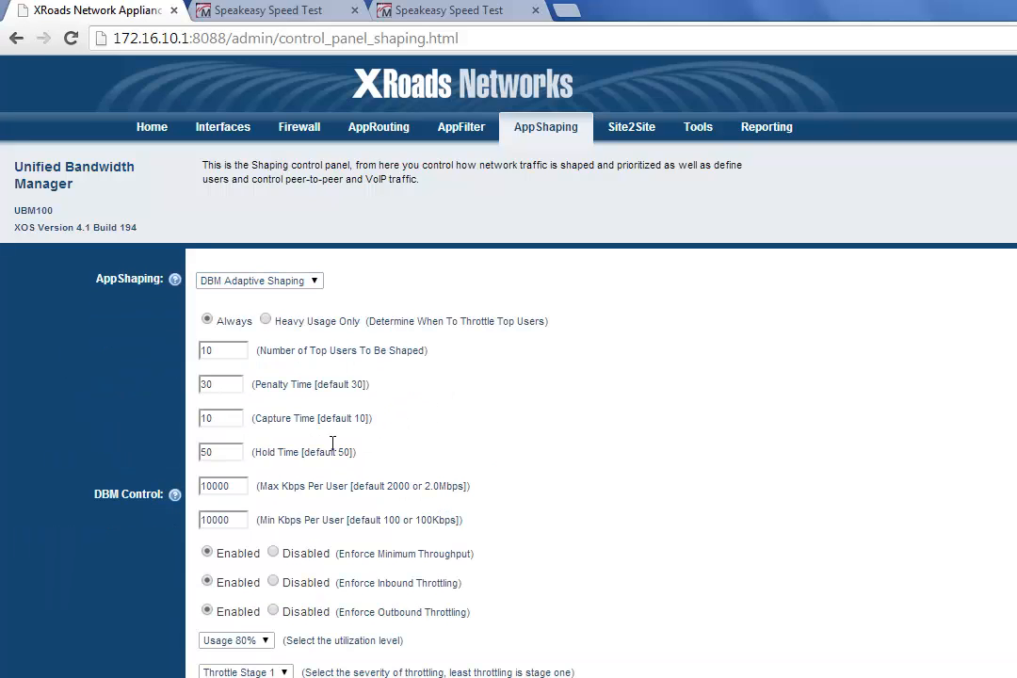
{"action": "left_click", "coordinate": [268, 320]}
{"action": "scroll", "coordinate": [304, 326], "scroll_direction": "down", "scroll_amount": 1}
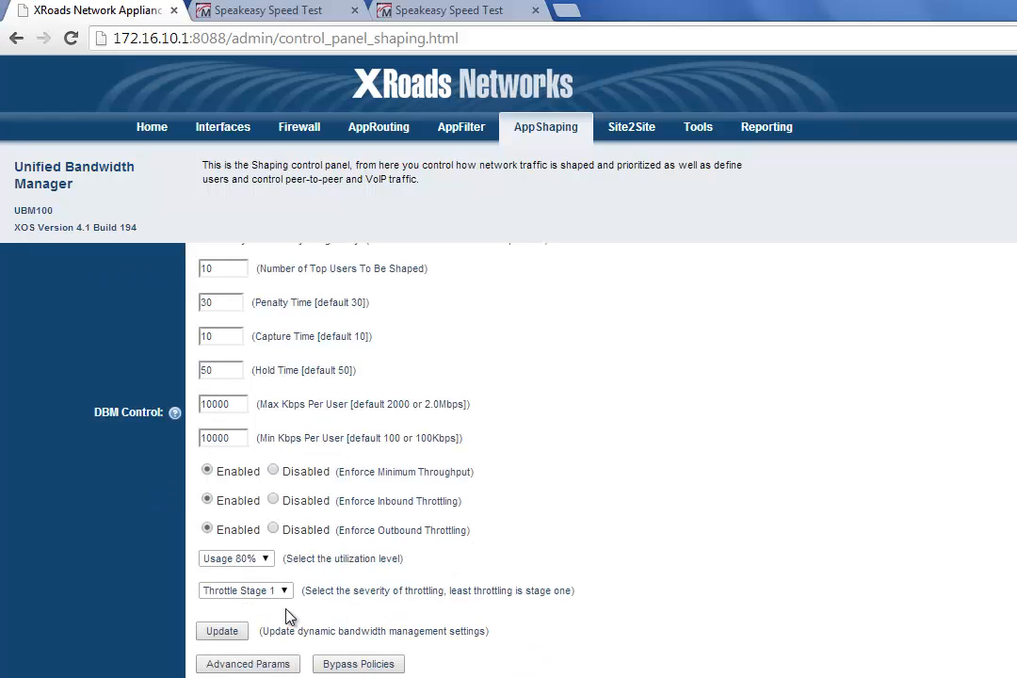
{"action": "left_click", "coordinate": [223, 631]}
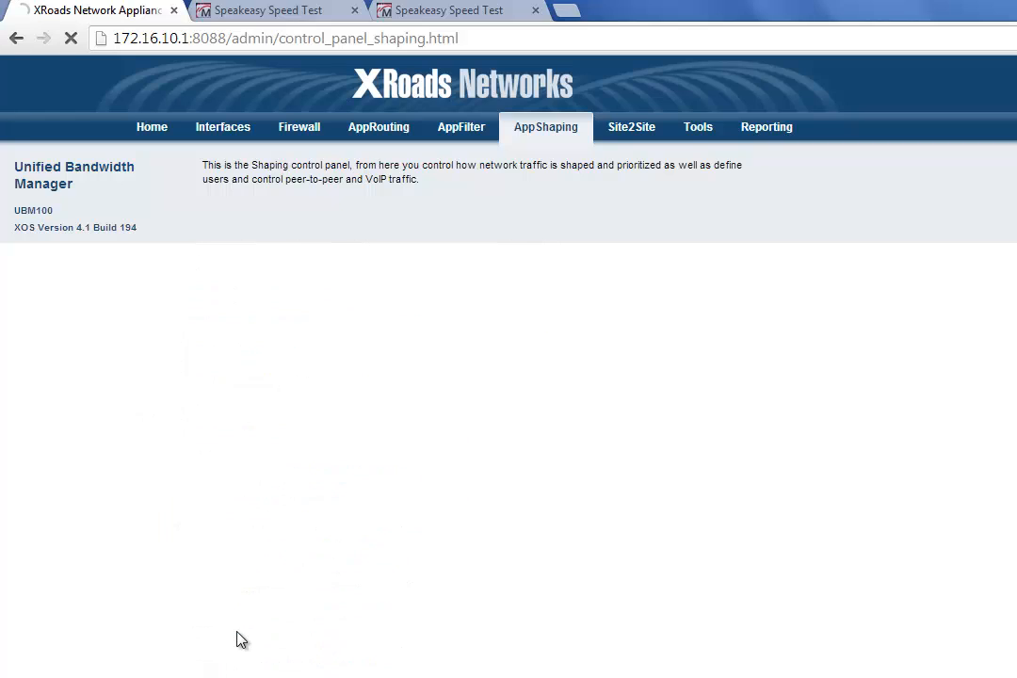
Step: Set the DBM utilization level to Usage 25% and update the dynamic bandwidth management settings
{"action": "scroll", "coordinate": [374, 528], "scroll_direction": "down", "scroll_amount": 1}
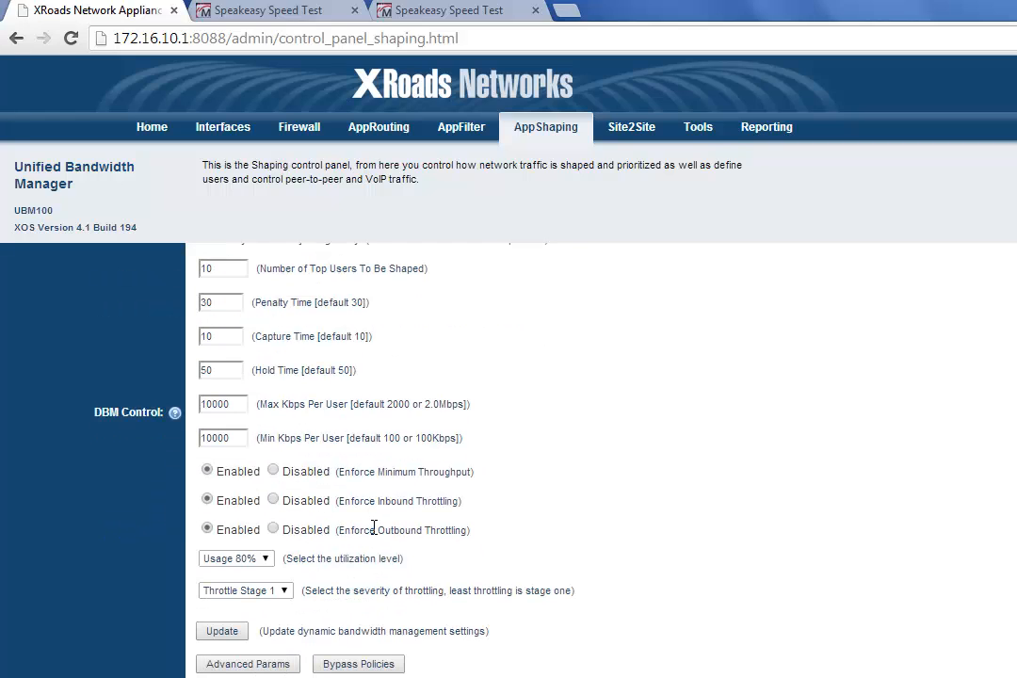
{"action": "left_click", "coordinate": [267, 560]}
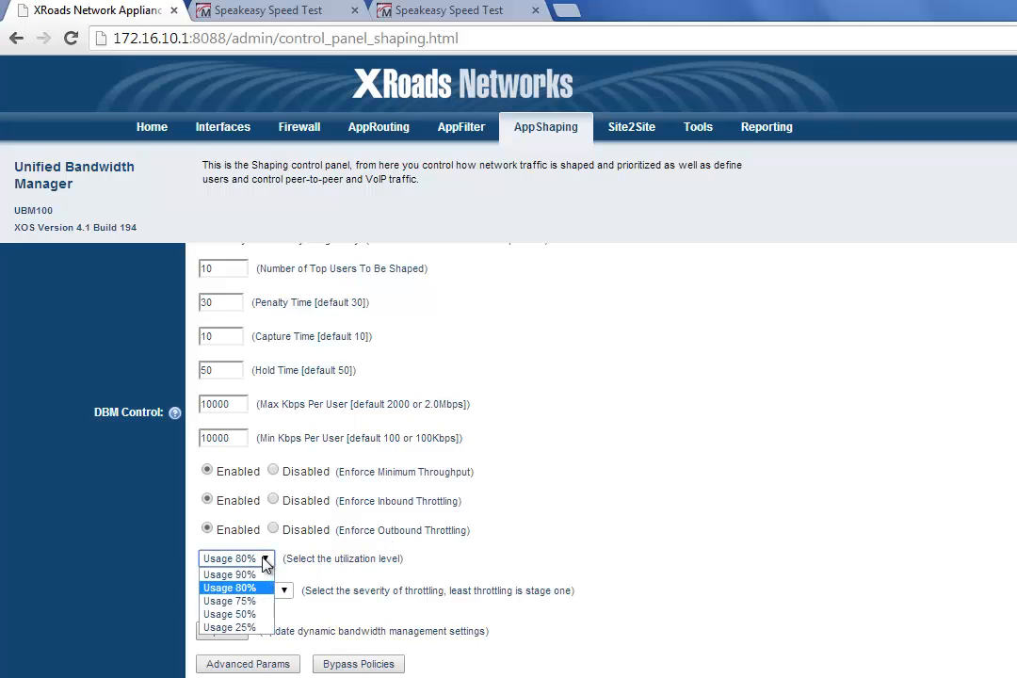
{"action": "left_click", "coordinate": [247, 627]}
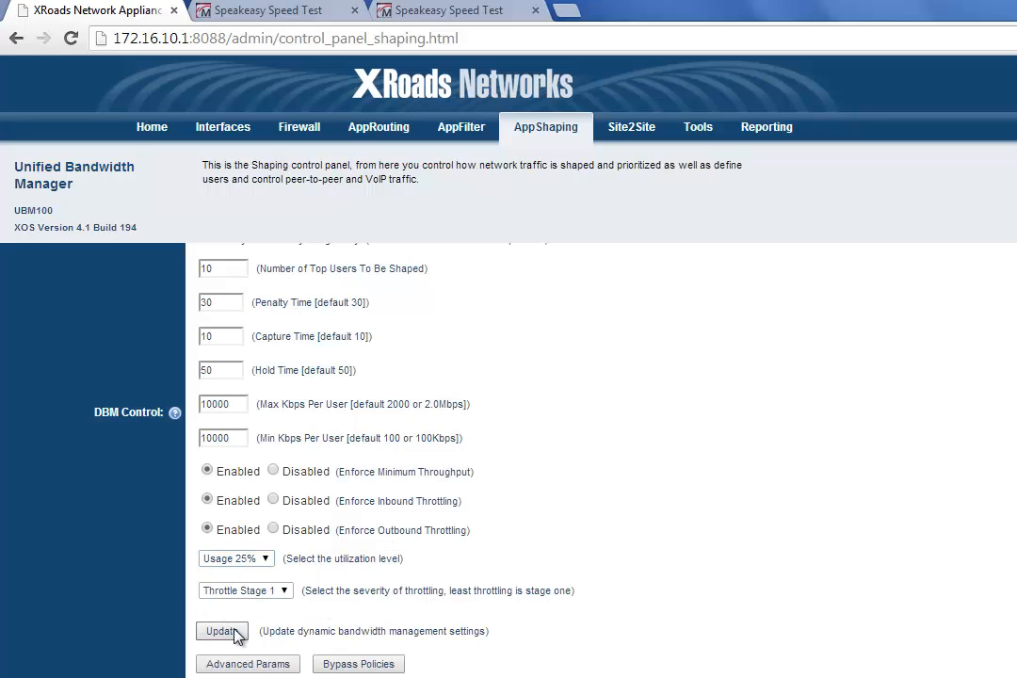
{"action": "left_click", "coordinate": [223, 631]}
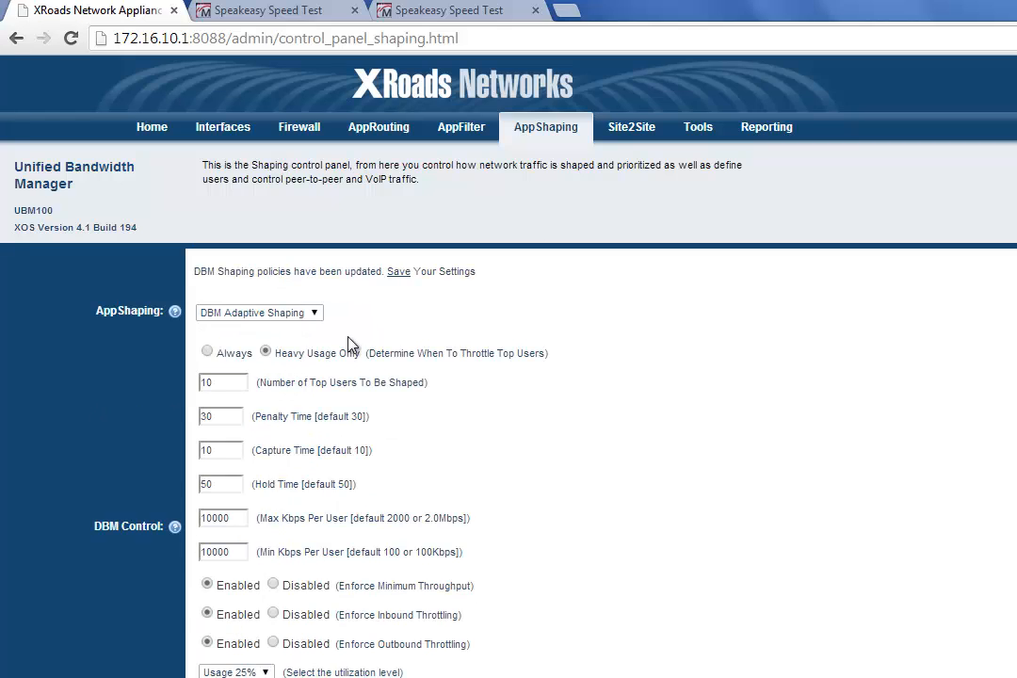
Step: Save the updated DBM settings to the system configuration from the home page and continue past the confirmation
{"action": "left_click", "coordinate": [154, 128]}
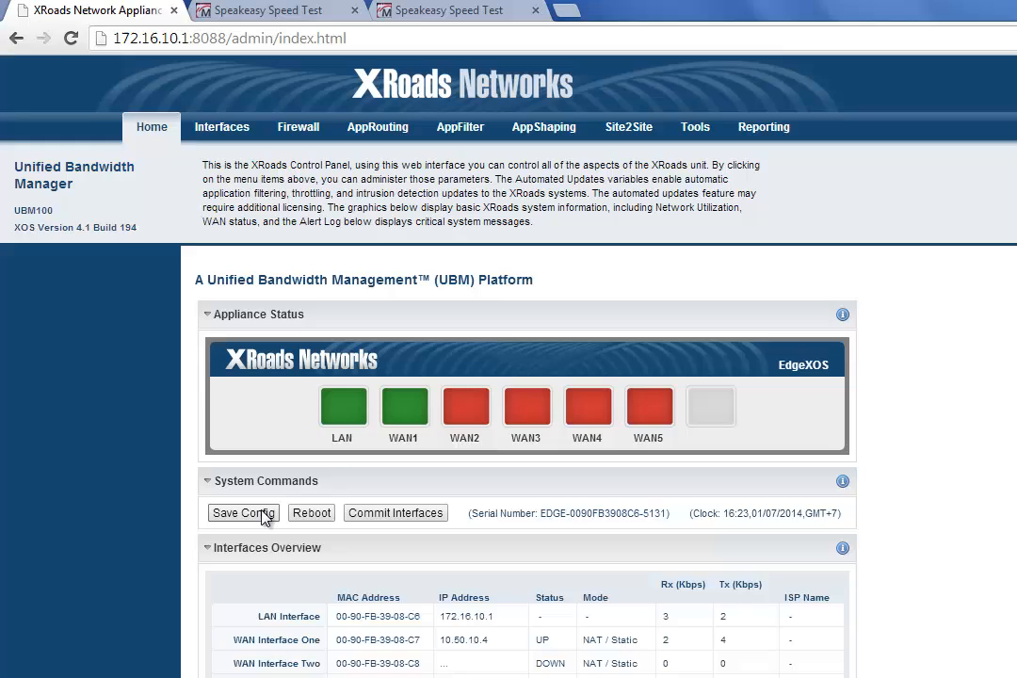
{"action": "left_click", "coordinate": [265, 515]}
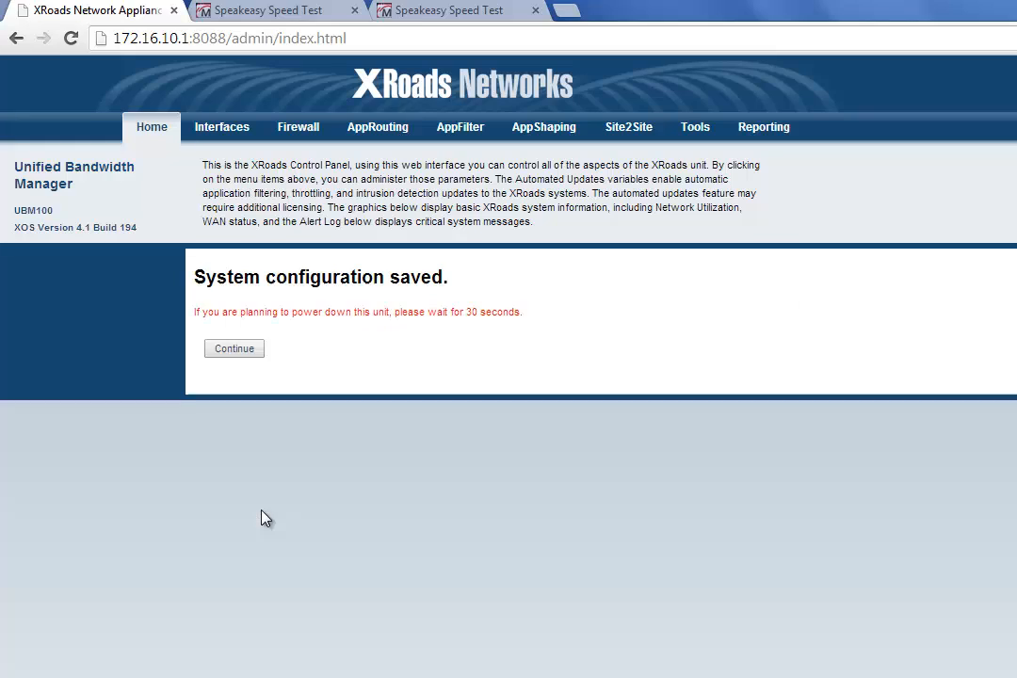
{"action": "left_click", "coordinate": [240, 355]}
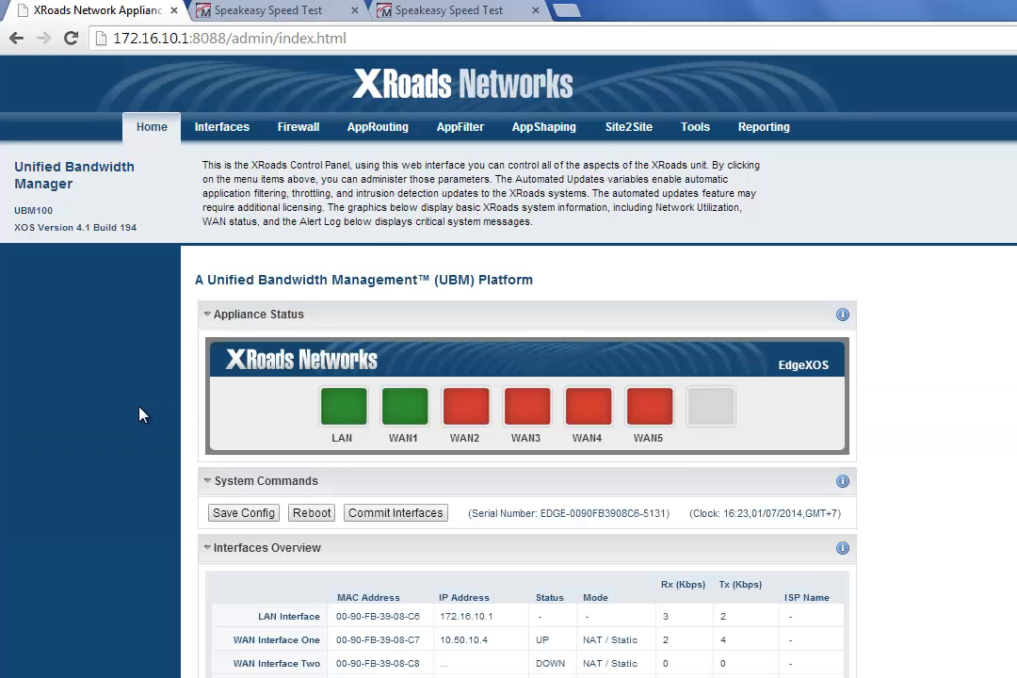
Step: Run the Los Angeles, CA speed test on the first Speakeasy page with the heavy-usage throttling settings
{"action": "left_click", "coordinate": [271, 13]}
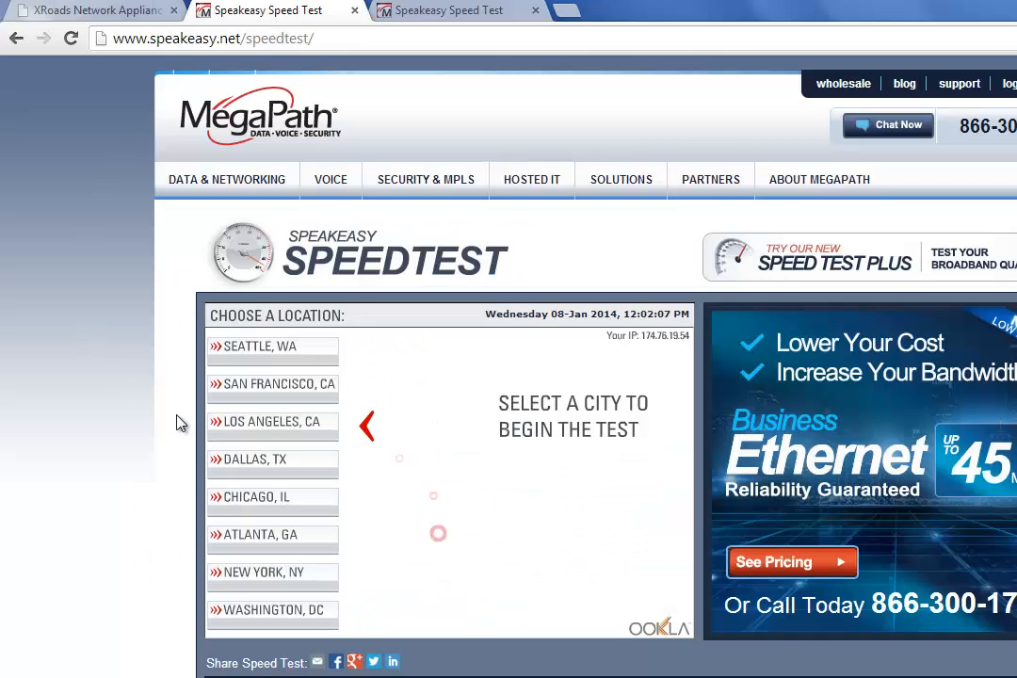
{"action": "left_click", "coordinate": [222, 426]}
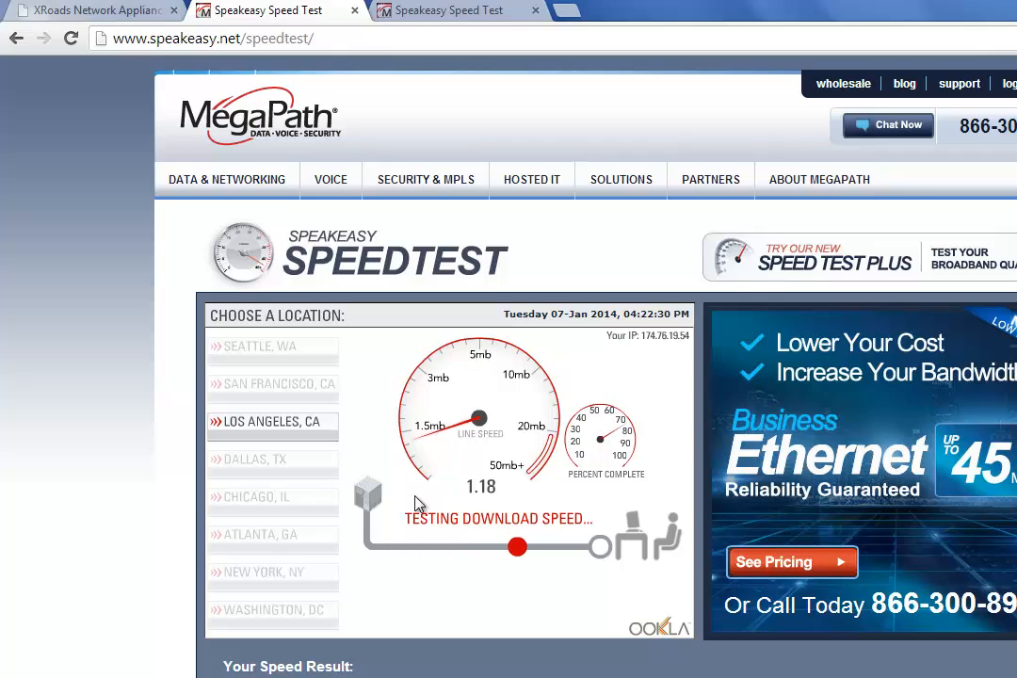
Step: Return to the XRoads appliance, open DBM Throttle Reporting, and refresh the DBM throttle list
{"action": "left_click", "coordinate": [108, 16]}
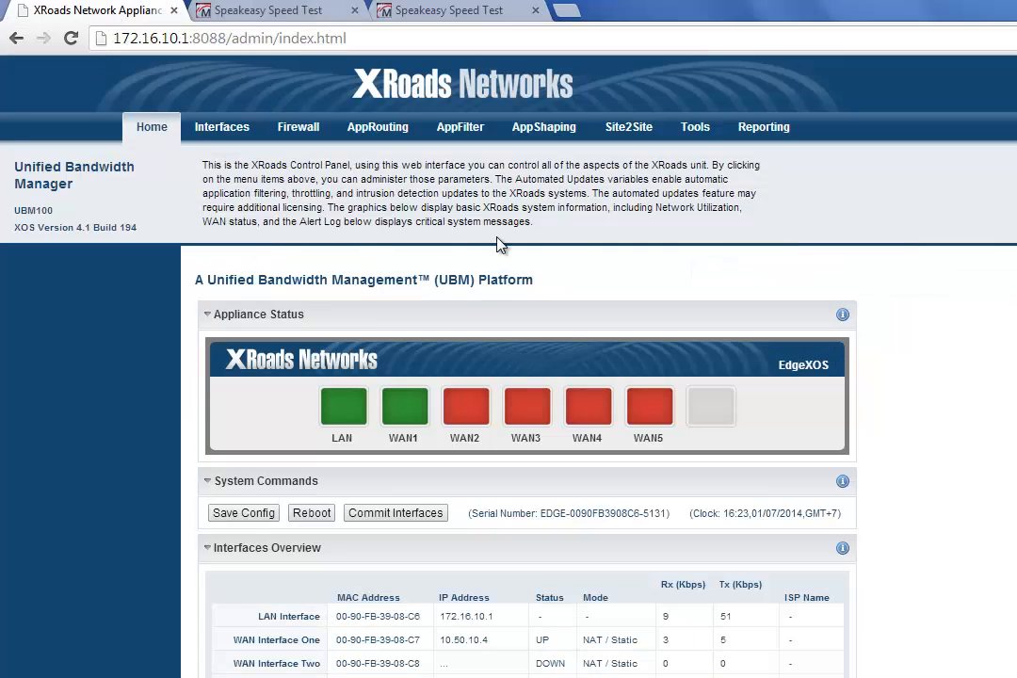
{"action": "left_click", "coordinate": [767, 132]}
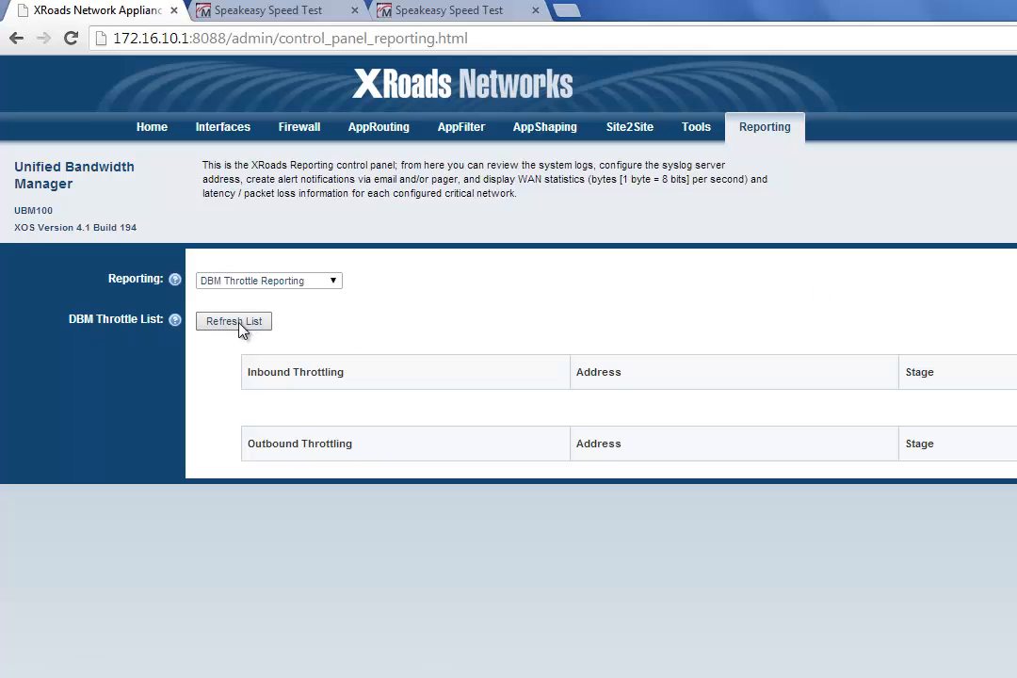
{"action": "left_click", "coordinate": [282, 282]}
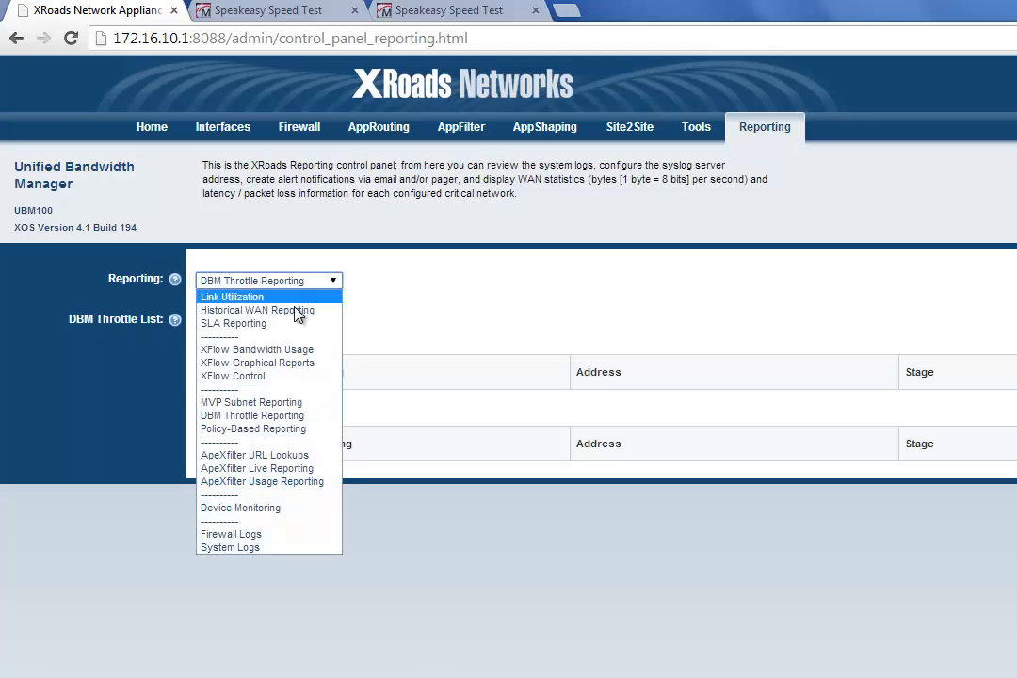
{"action": "left_click", "coordinate": [302, 416]}
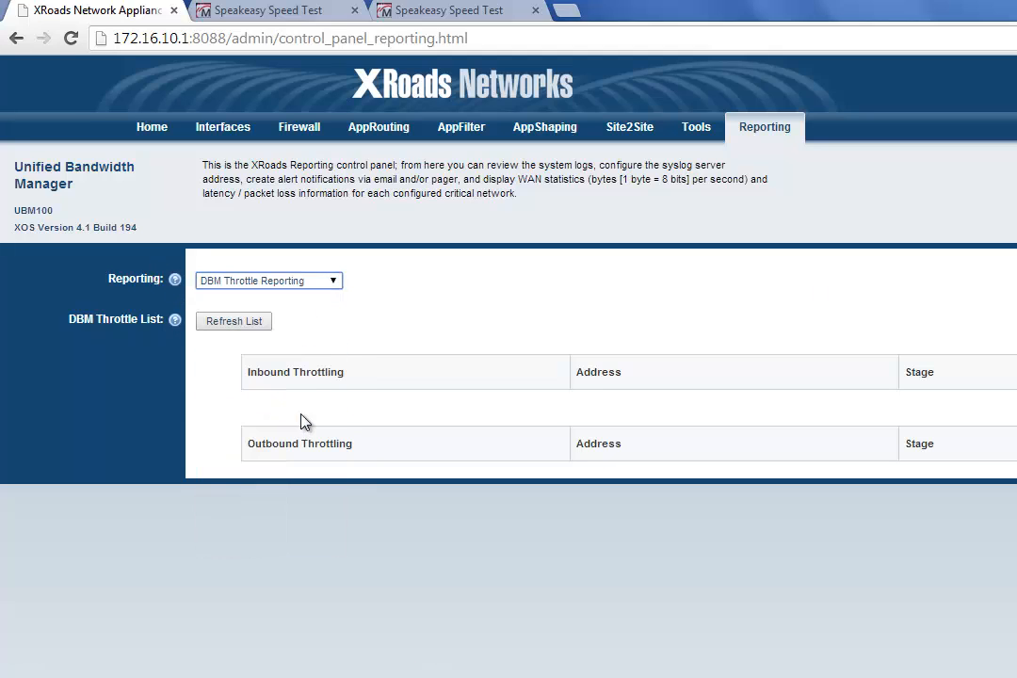
{"action": "left_click", "coordinate": [250, 328]}
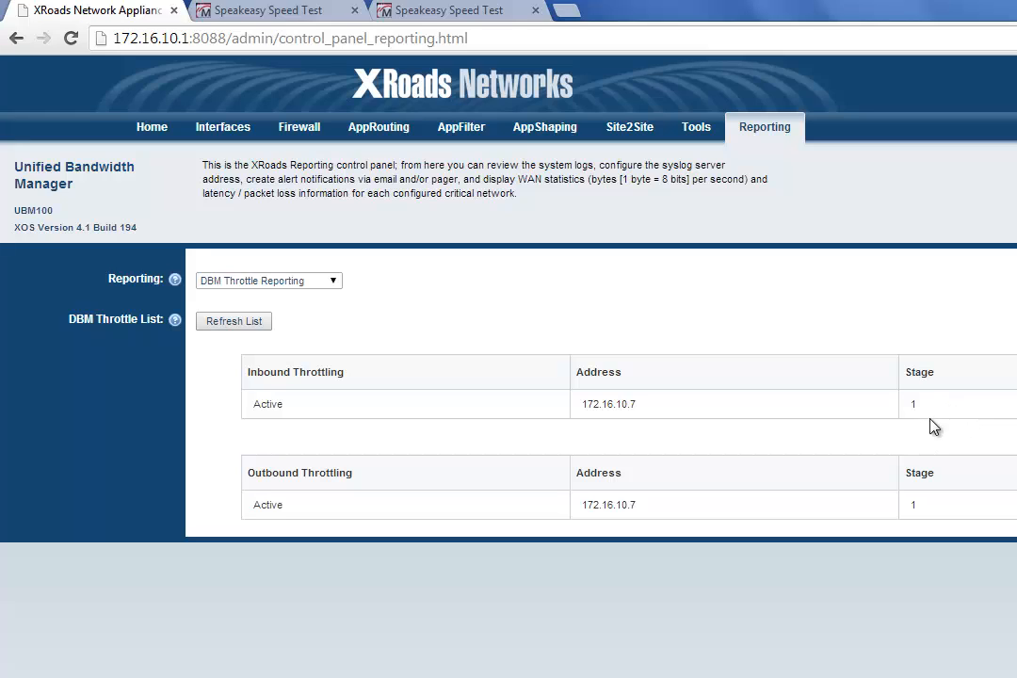
Step: Open the advanced parameters of DBM Adaptive Shaping
{"action": "left_click", "coordinate": [551, 135]}
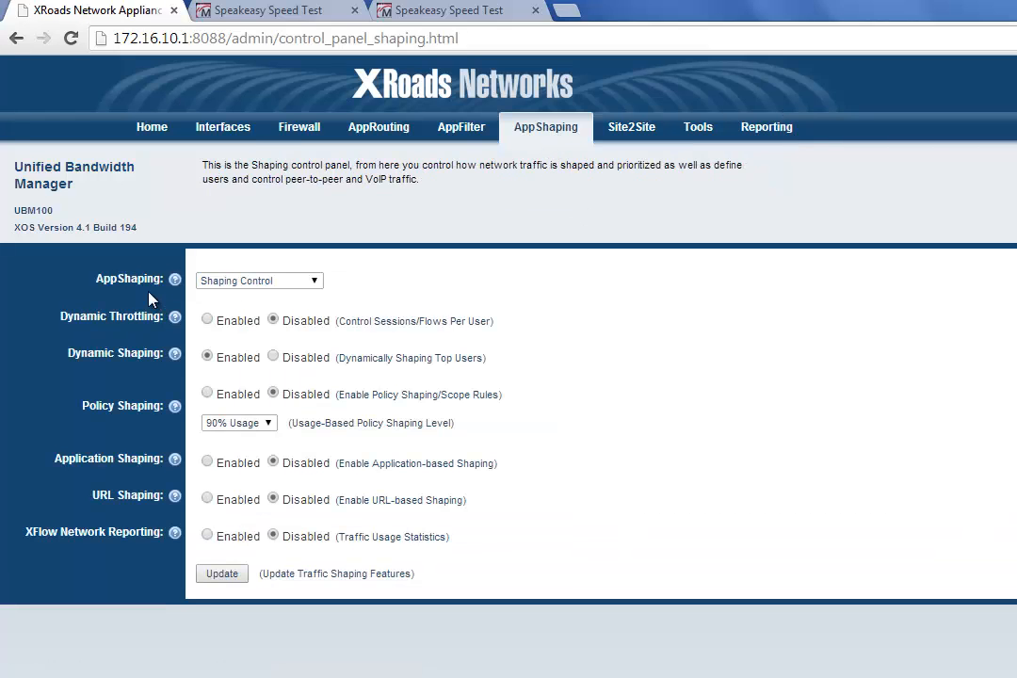
{"action": "left_click", "coordinate": [316, 283]}
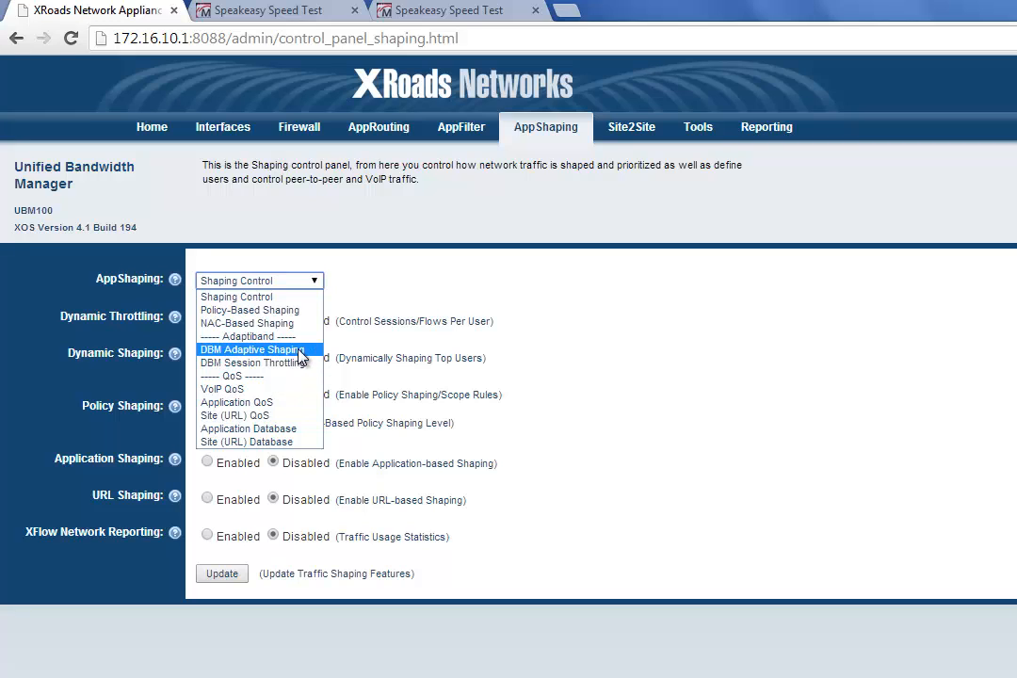
{"action": "left_click", "coordinate": [306, 355]}
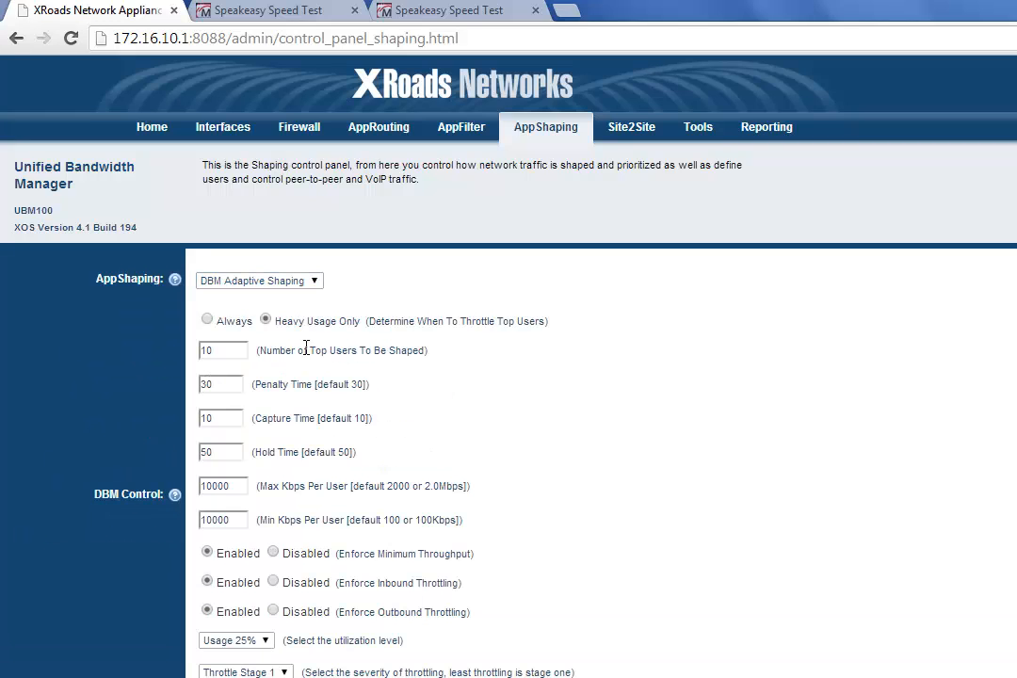
{"action": "scroll", "coordinate": [483, 390], "scroll_direction": "down", "scroll_amount": 2}
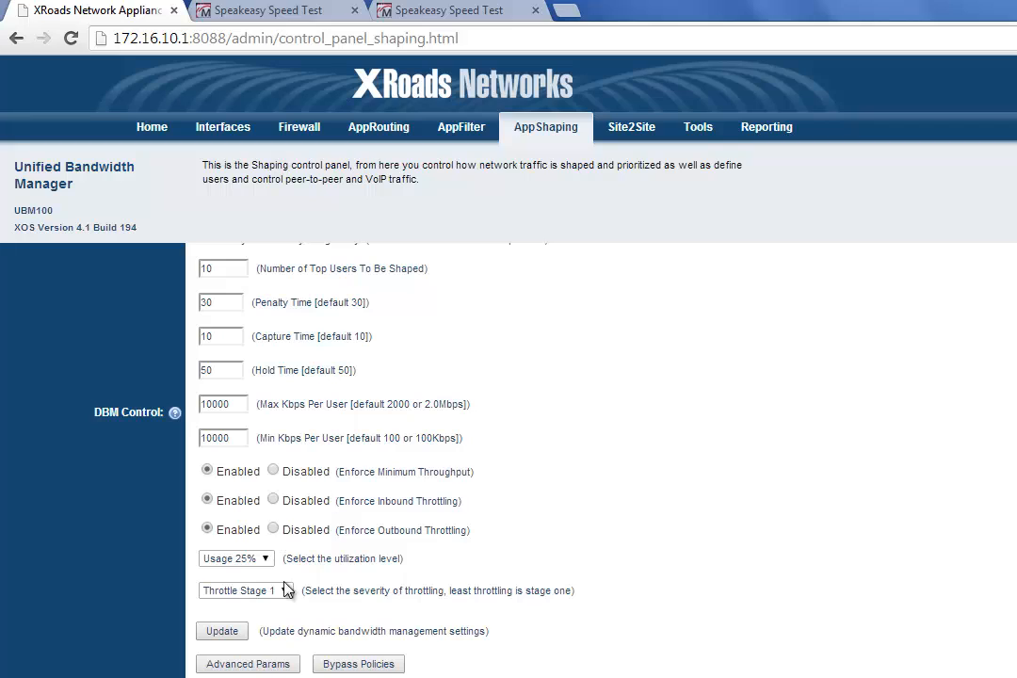
{"action": "left_click", "coordinate": [260, 667]}
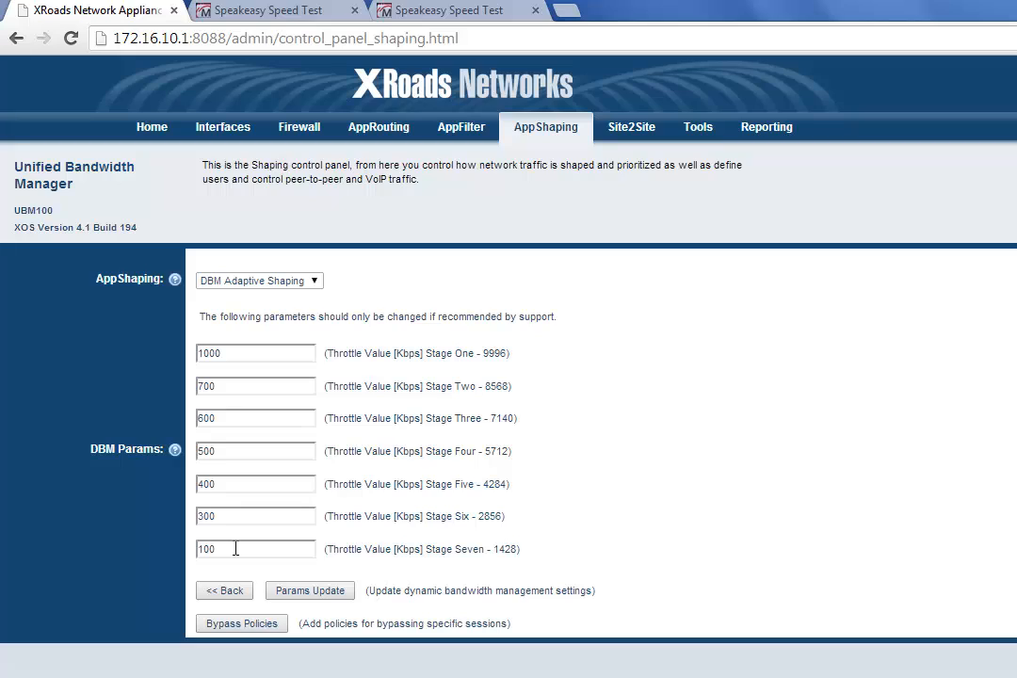
Step: Set the Stage One throttle value to 5000000 Kbps and update the DBM parameters
{"action": "left_click_drag", "start_coordinate": [235, 353], "coordinate": [192, 357]}
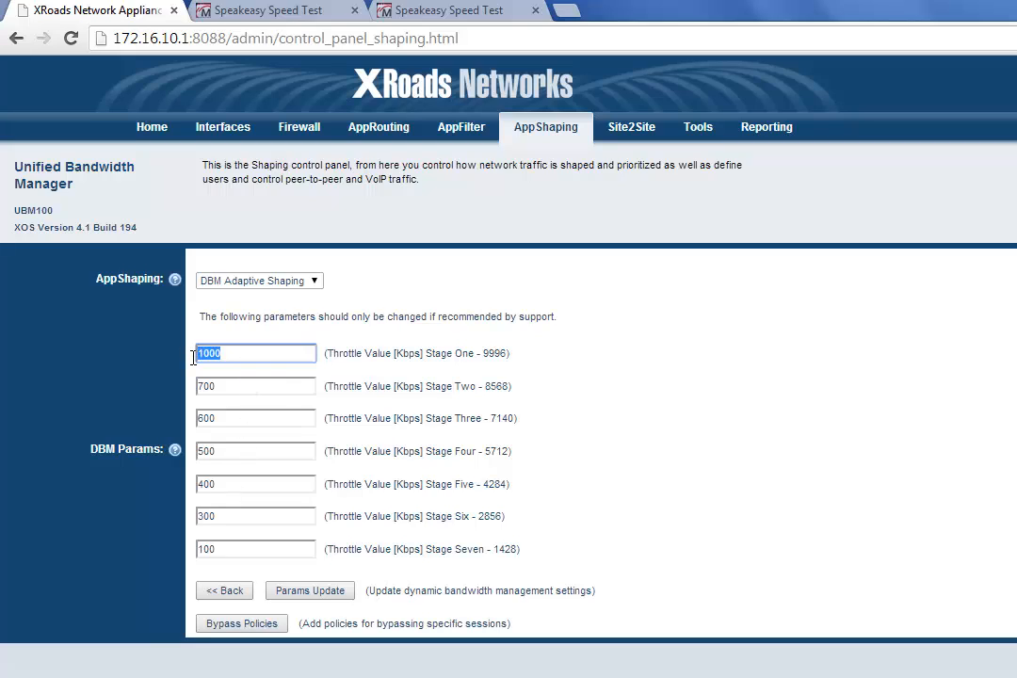
{"action": "type", "text": "5000000"}
{"action": "left_click", "coordinate": [334, 595]}
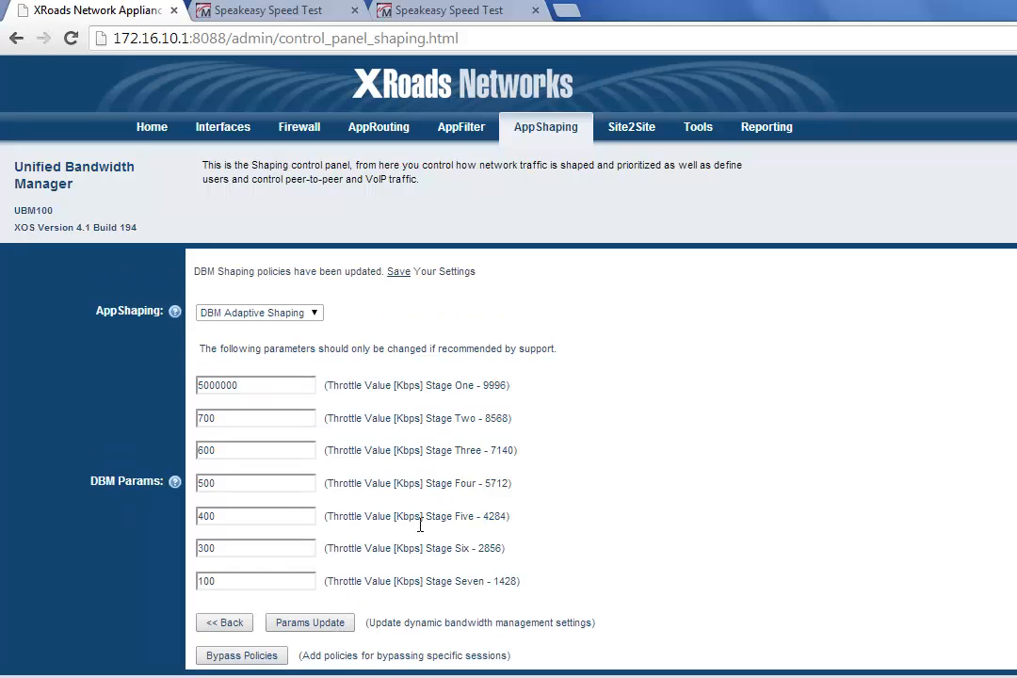
Step: Leave the advanced parameters and save the new throttle value to the system configuration from the home page, continuing past the confirmation
{"action": "left_click", "coordinate": [230, 624]}
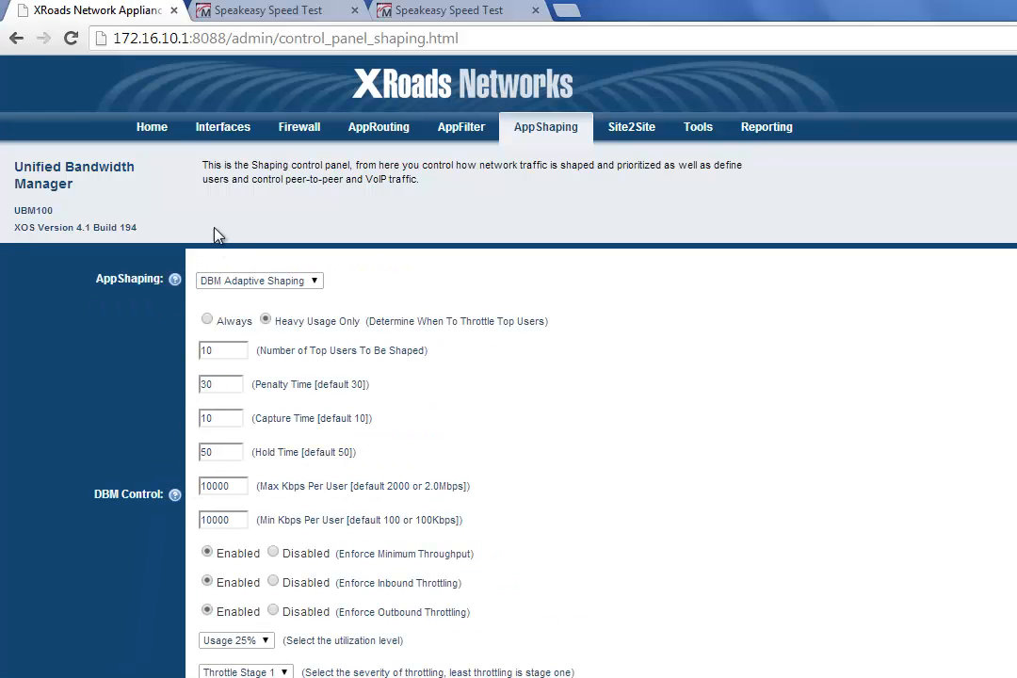
{"action": "left_click", "coordinate": [151, 130]}
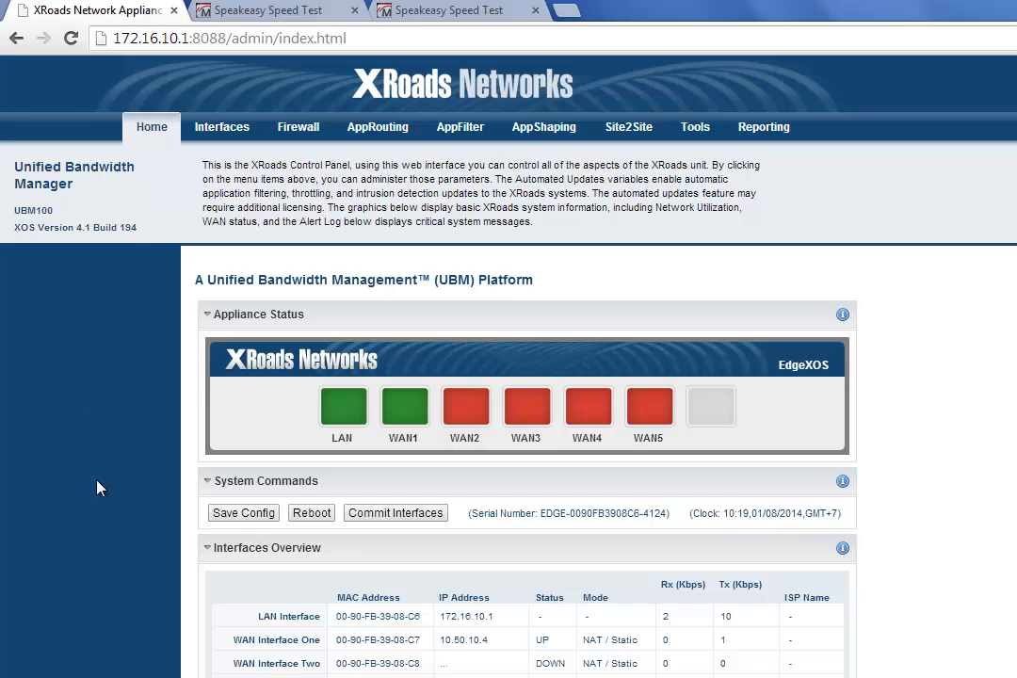
{"action": "left_click", "coordinate": [249, 516]}
{"action": "left_click", "coordinate": [241, 354]}
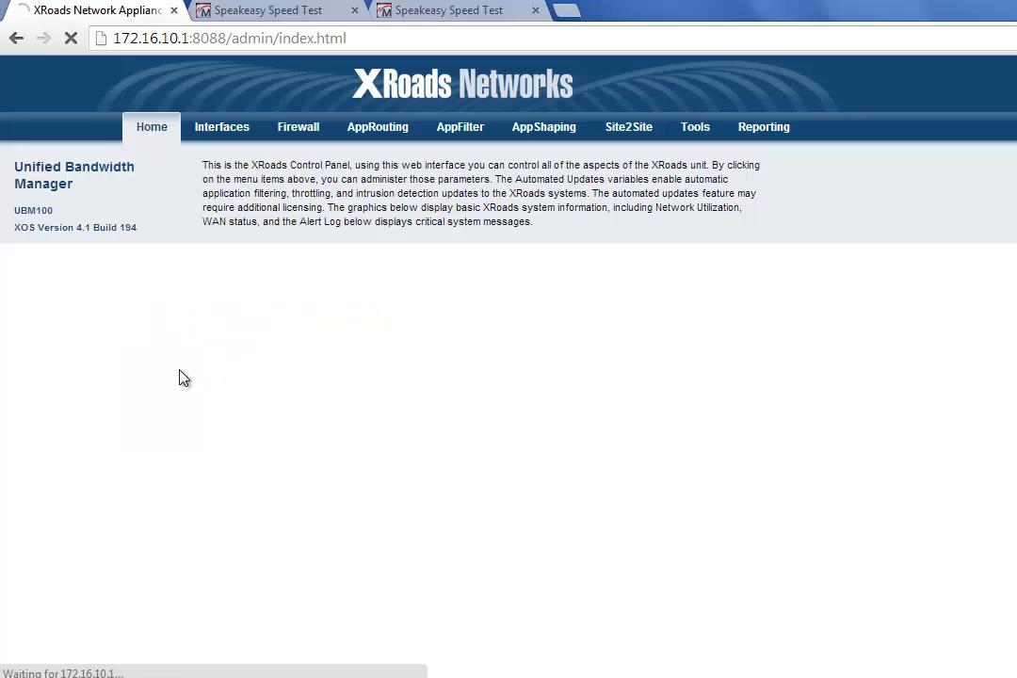